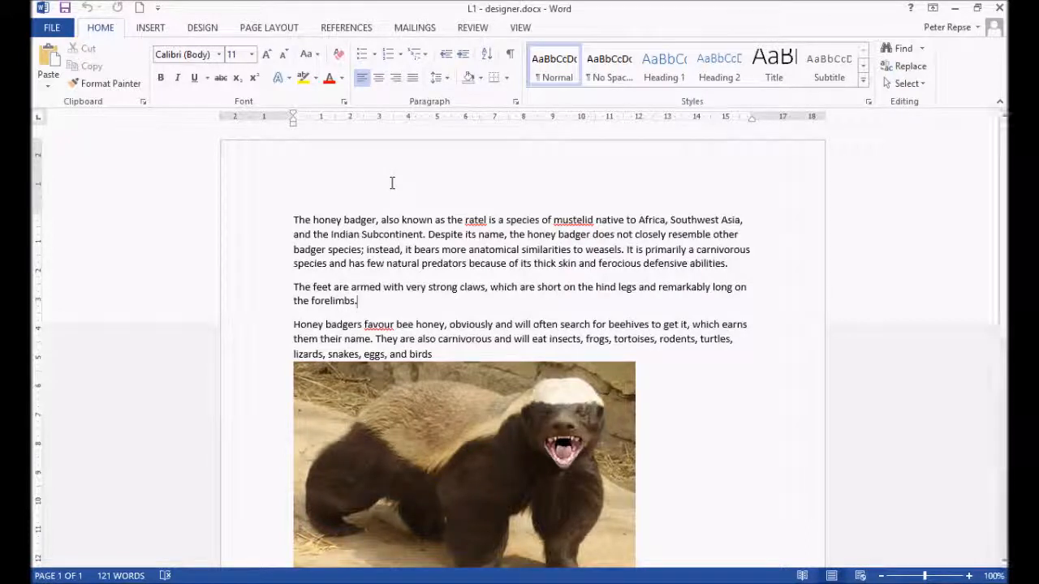
Undo the last edit and copy the words "The honey badger" from the start of the first paragraph.
key("ctrl+z")
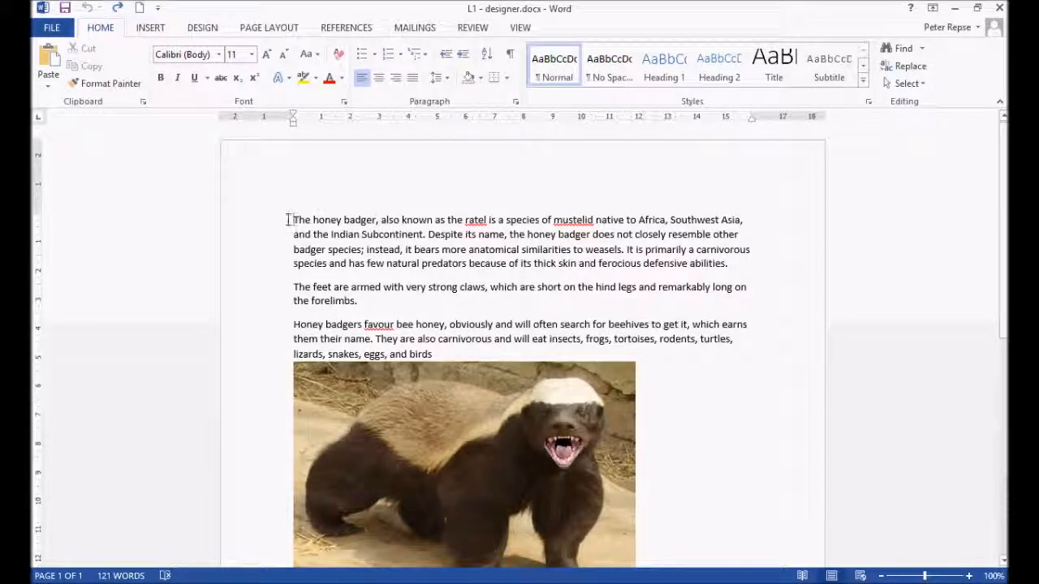
left_click(258, 227)
left_click(379, 219)
left_click_drag(360, 217, 294, 220)
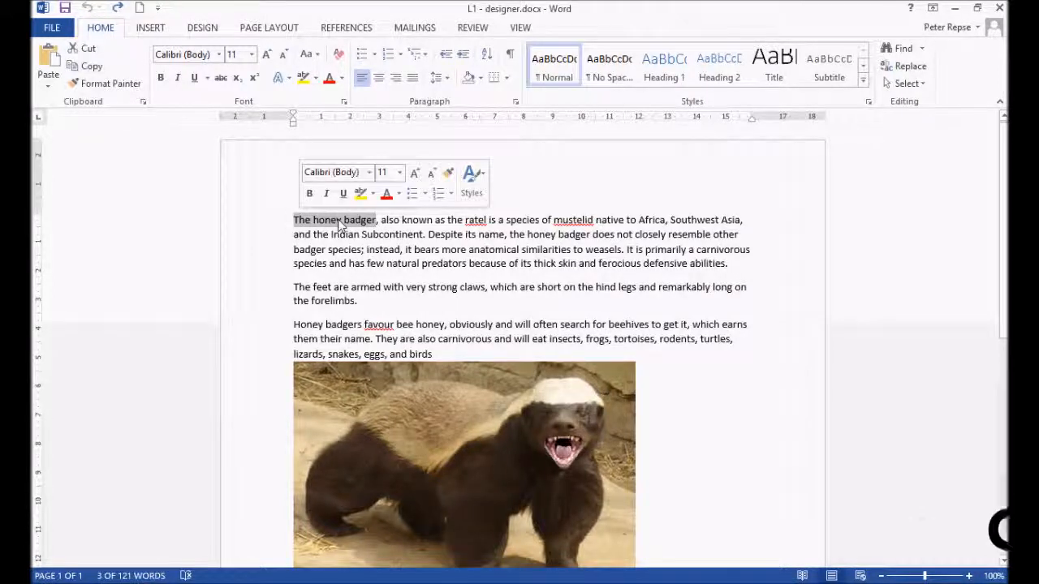
key("ctrl+c")
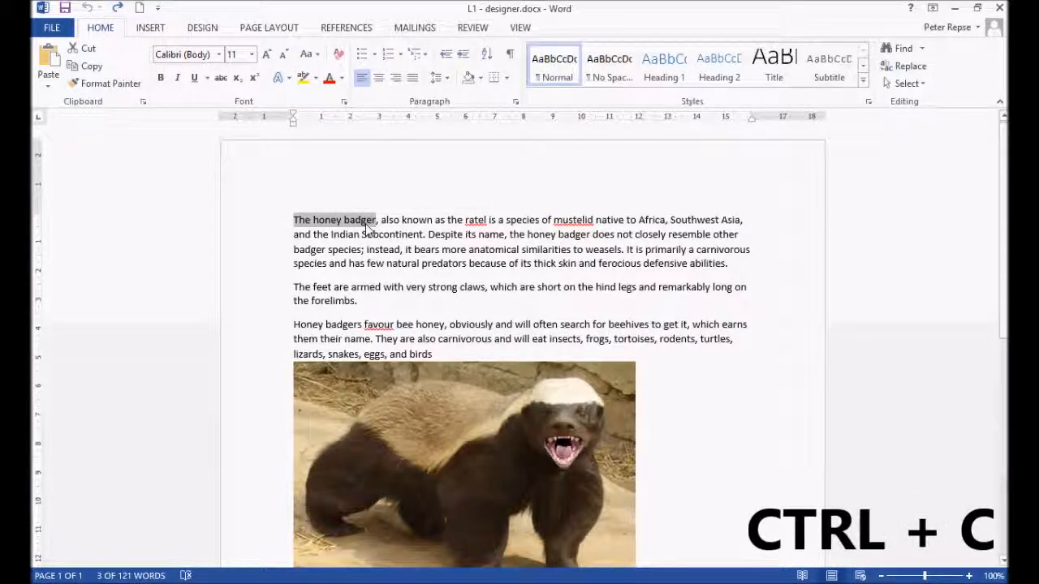
right_click(363, 228)
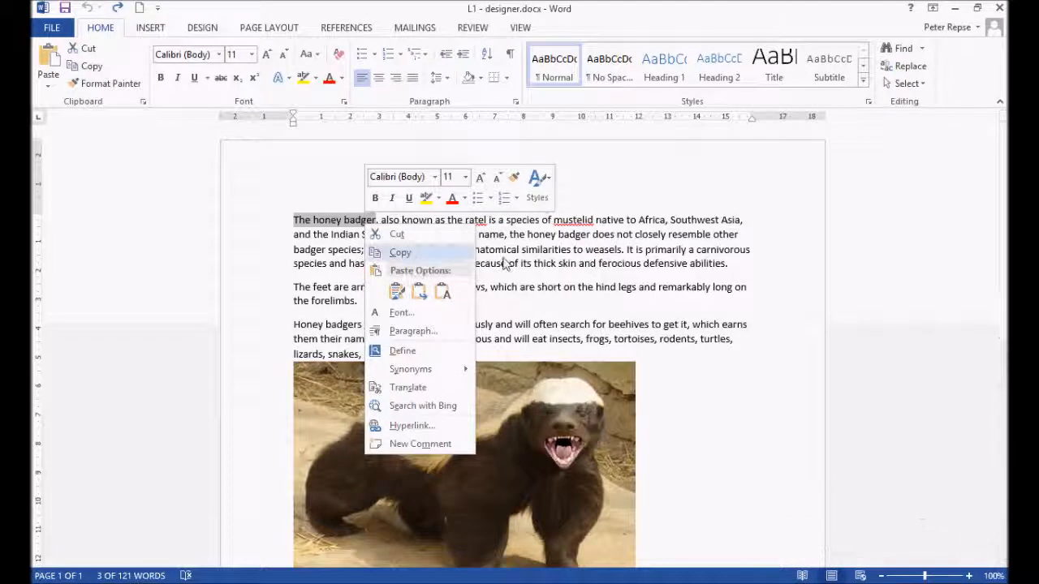
left_click(396, 253)
left_click(350, 172)
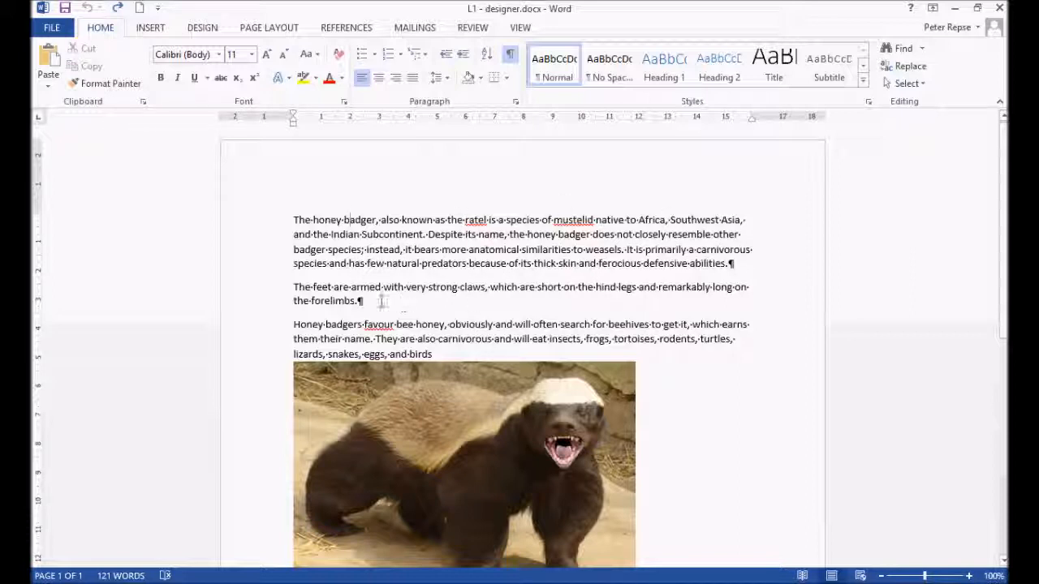
Add an empty paragraph above the first one and paste "The honey badger" into it as a title.
left_click(294, 219)
key("Return")
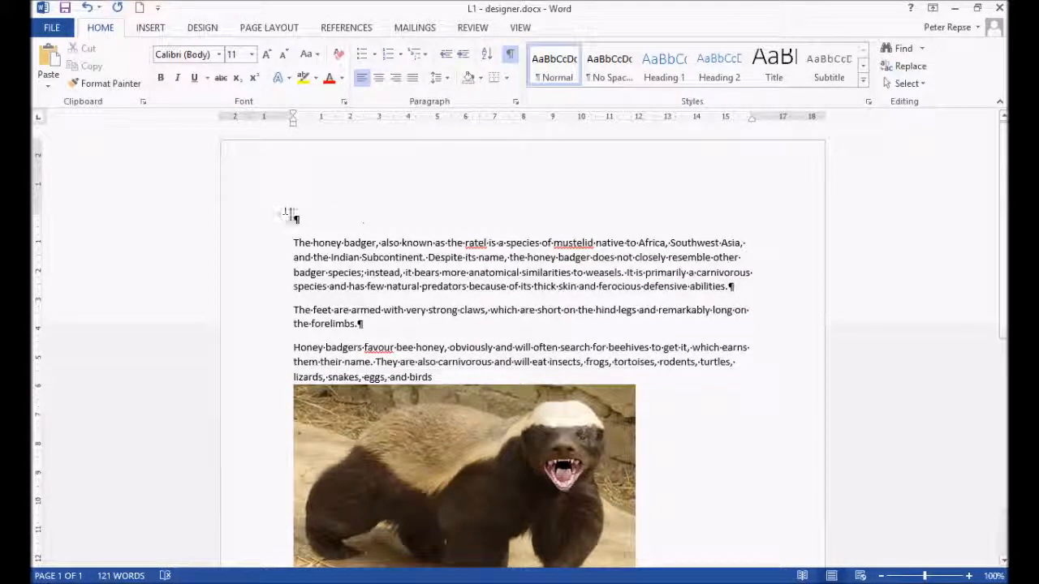
key("ctrl+v")
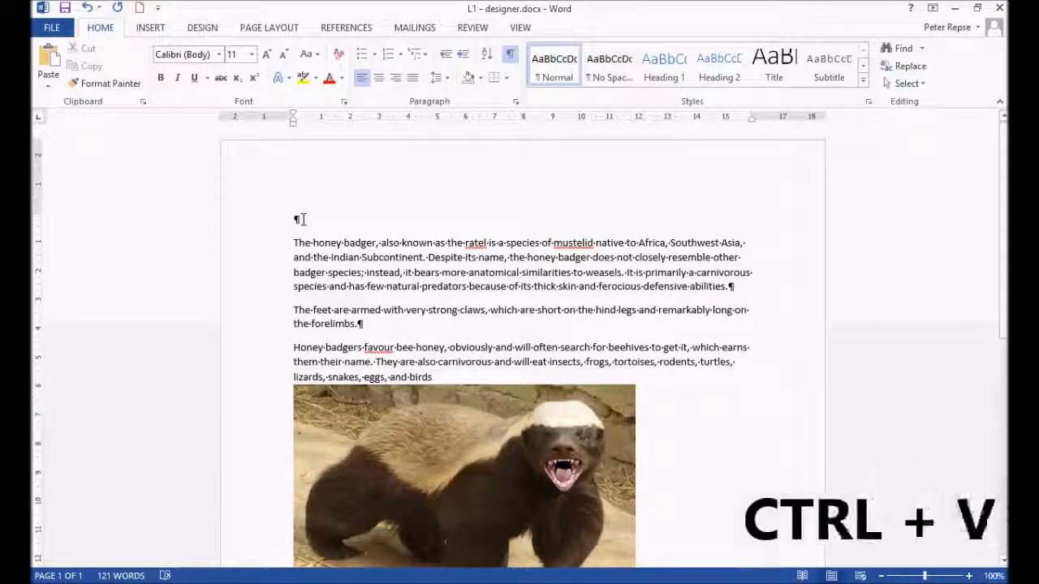
right_click(294, 220)
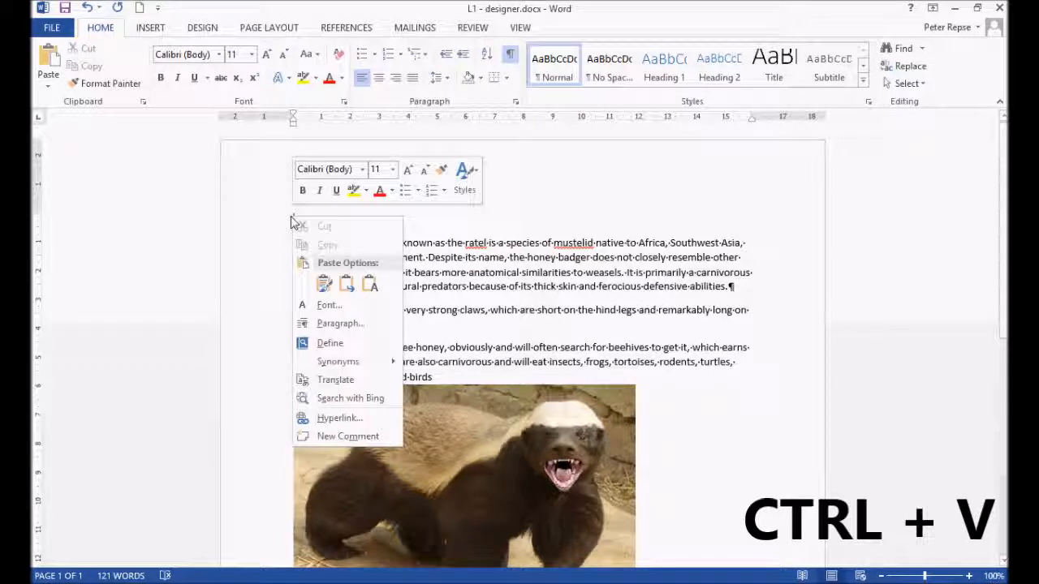
left_click(369, 285)
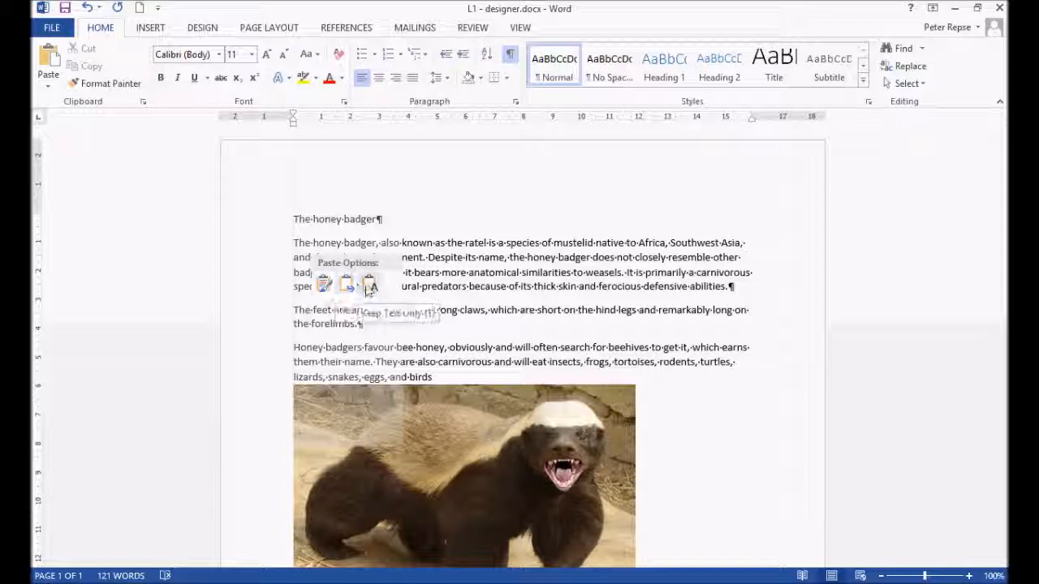
left_click(432, 215)
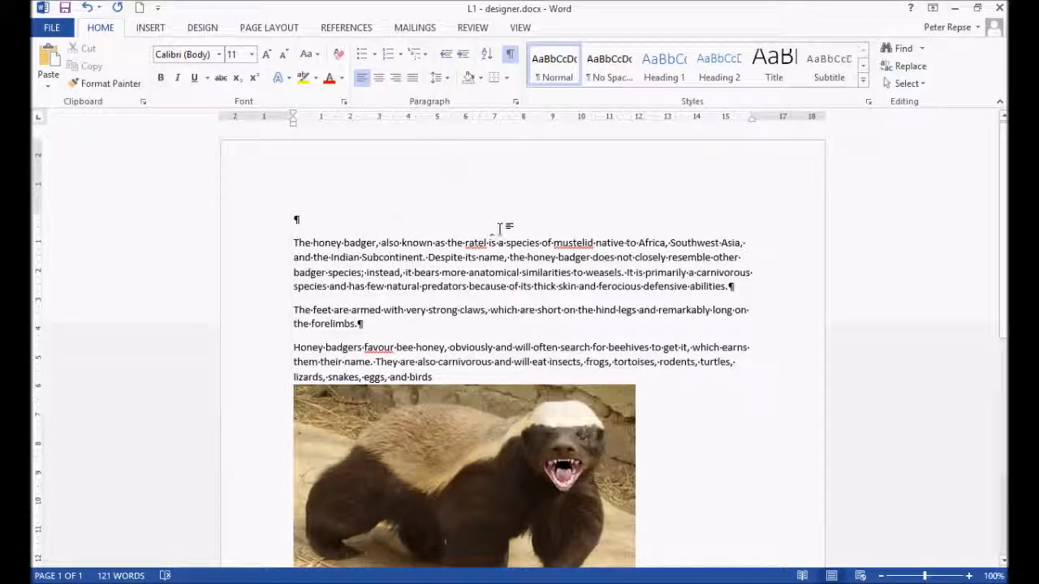
key("ctrl+v")
Enlarge the title "The honey badger" to 22 pt and make it bold.
left_click(277, 215)
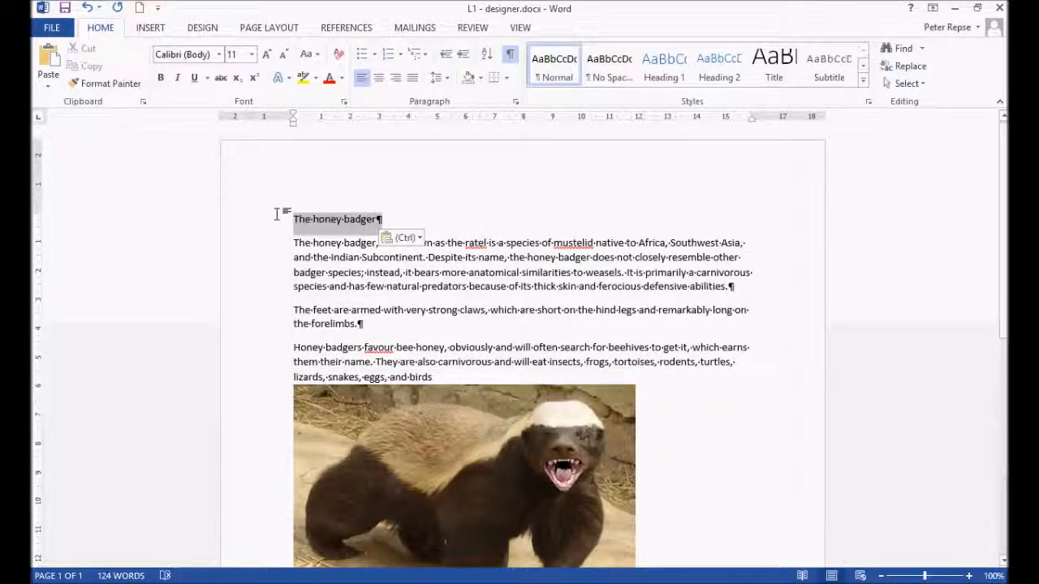
left_click(267, 57)
left_click(267, 57)
left_click(267, 56)
left_click(267, 57)
left_click(267, 56)
left_click(267, 57)
left_click(160, 79)
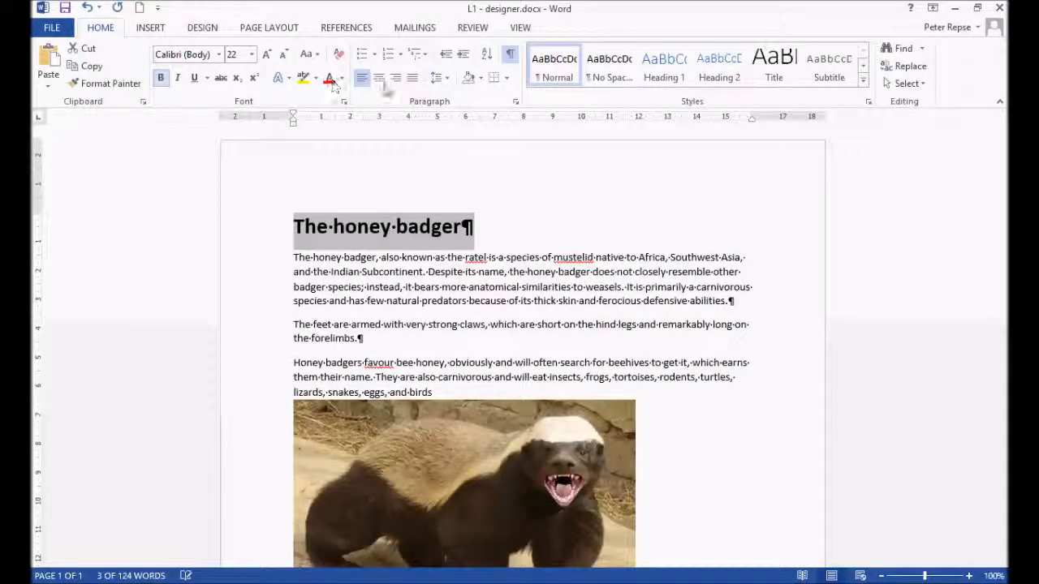
Centre the title and colour its text dark blue.
left_click(378, 78)
left_click(342, 79)
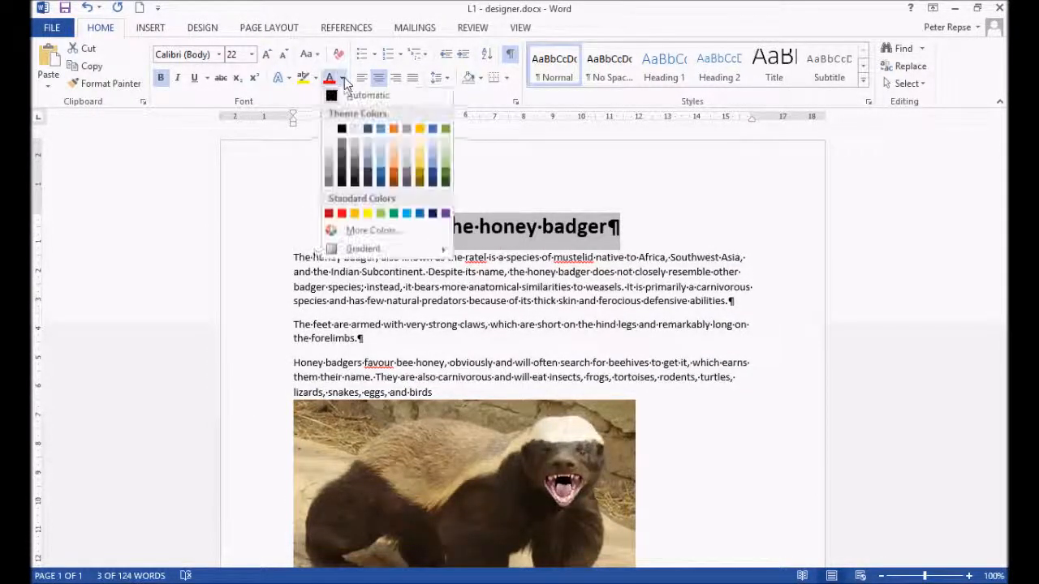
left_click(382, 185)
left_click(669, 301)
Open the picture formatting tools for the standing honey badger photo and try to move the photo within the text.
scroll(669, 302, "down", 5)
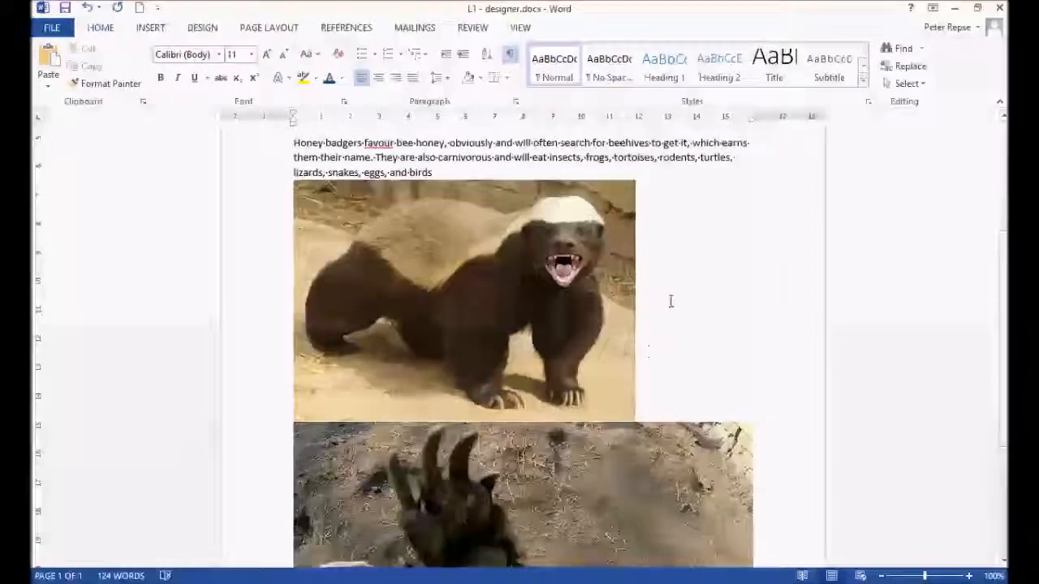
scroll(669, 301, "up", 1)
scroll(517, 333, "up", 4)
scroll(521, 316, "down", 4)
left_click(522, 297)
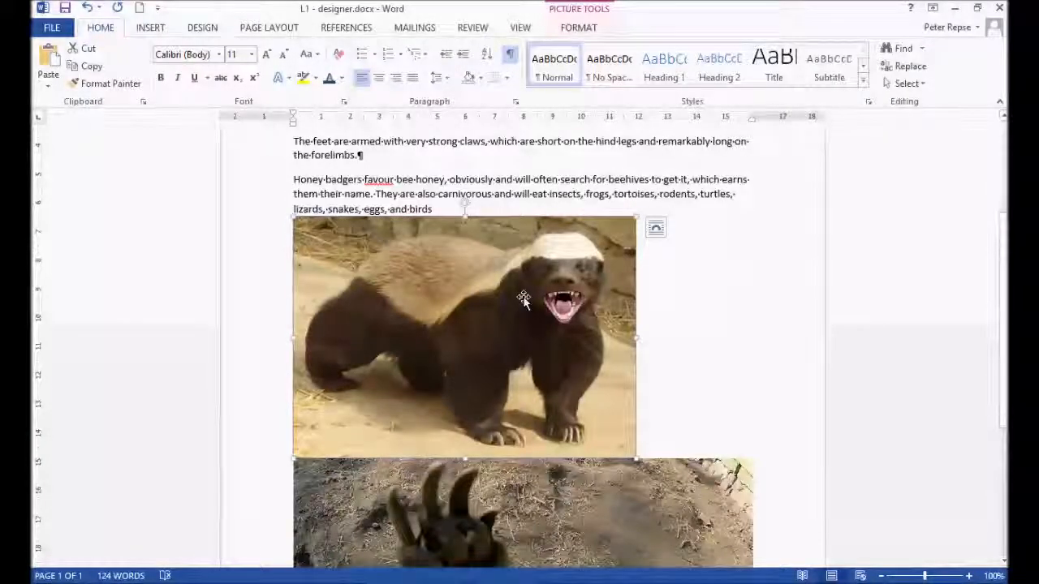
double_click(522, 297)
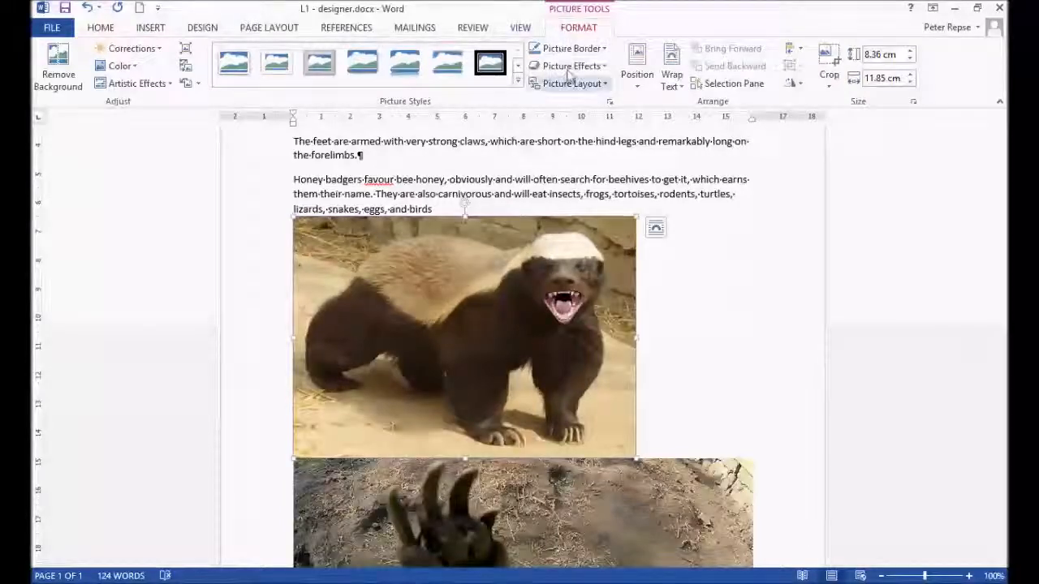
left_click(775, 177)
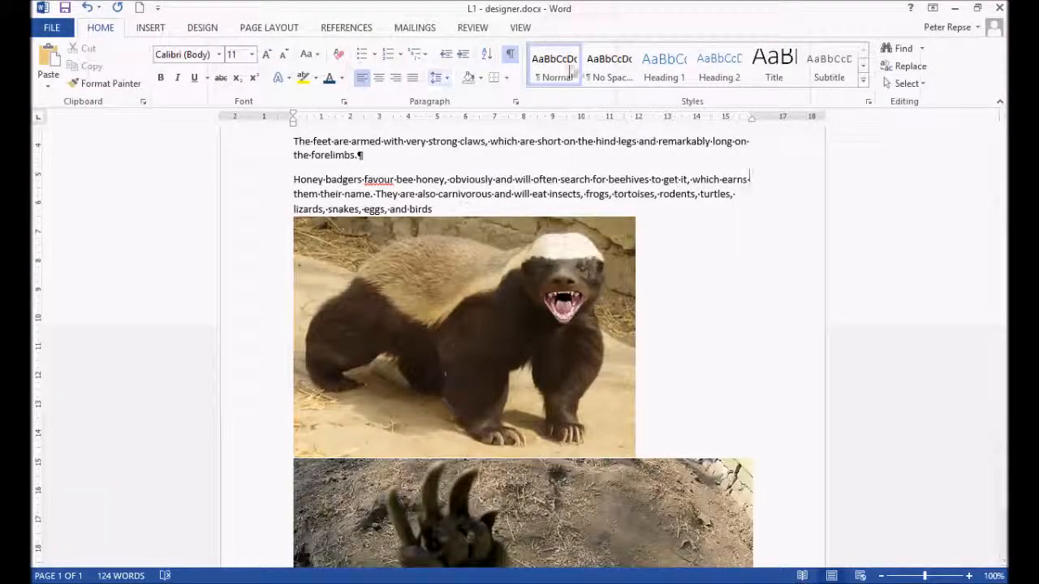
left_click(556, 283)
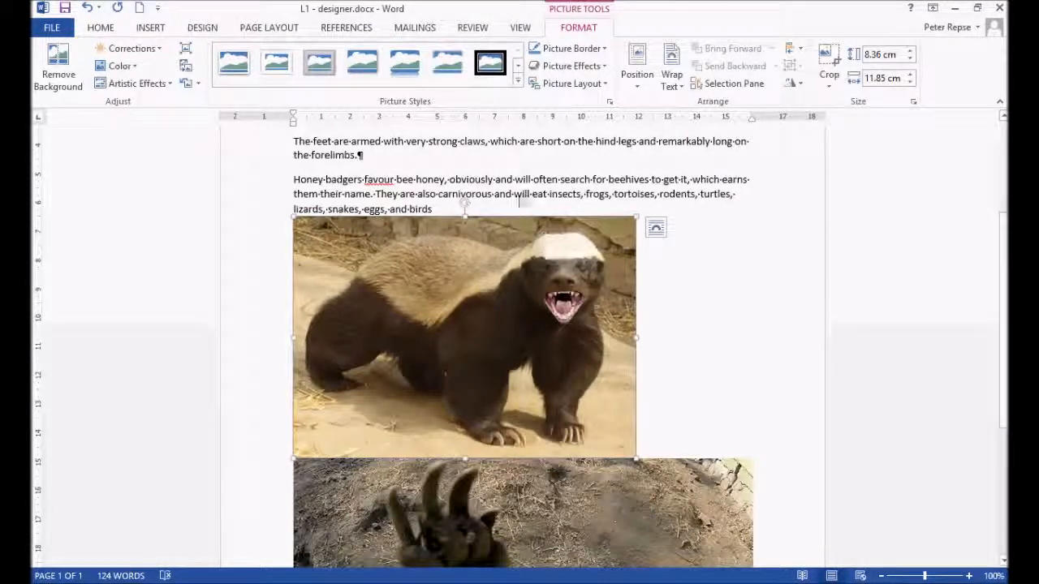
left_click_drag(438, 260, 477, 268)
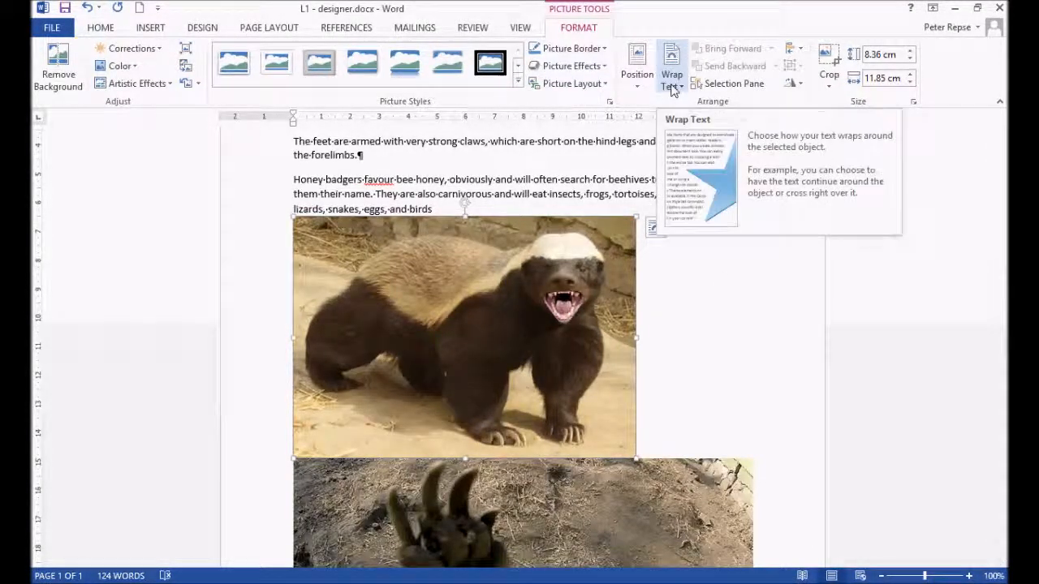
Insert a paragraph break after "eggs, and birds" and set the standing honey badger photo's text wrapping to Tight.
left_click(468, 209)
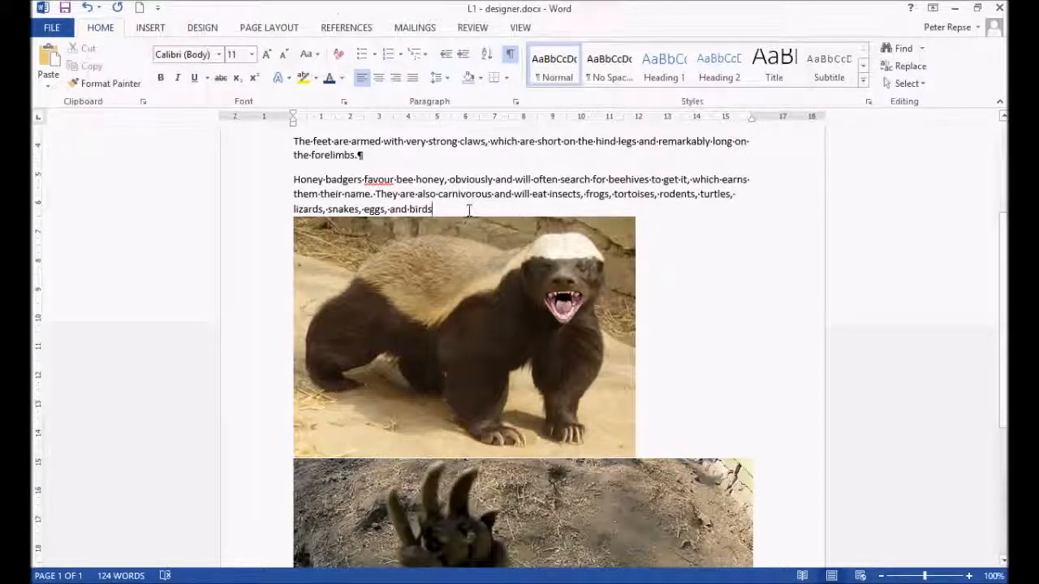
key("Return")
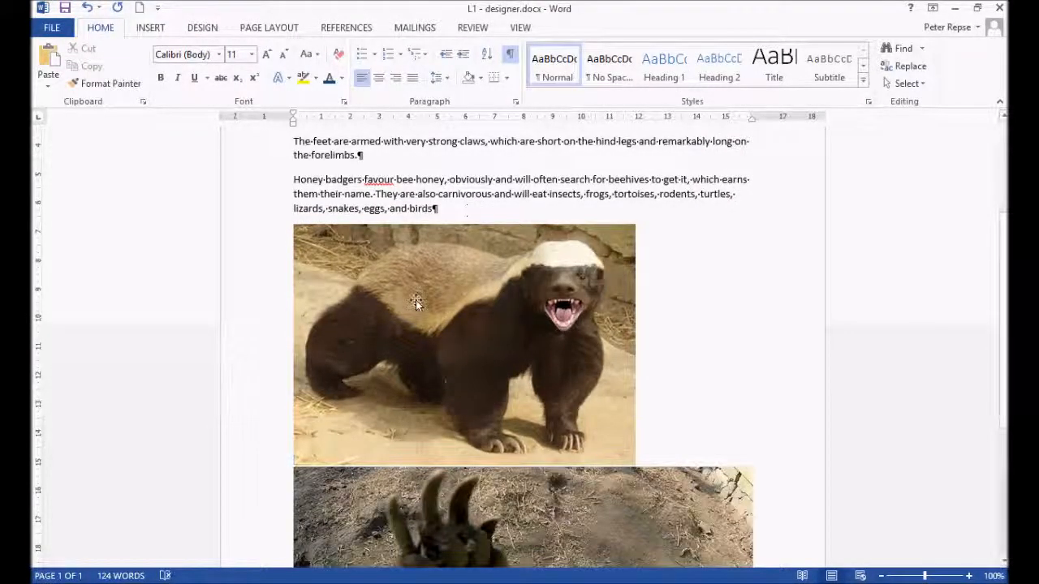
left_click_drag(416, 300, 542, 300)
double_click(542, 300)
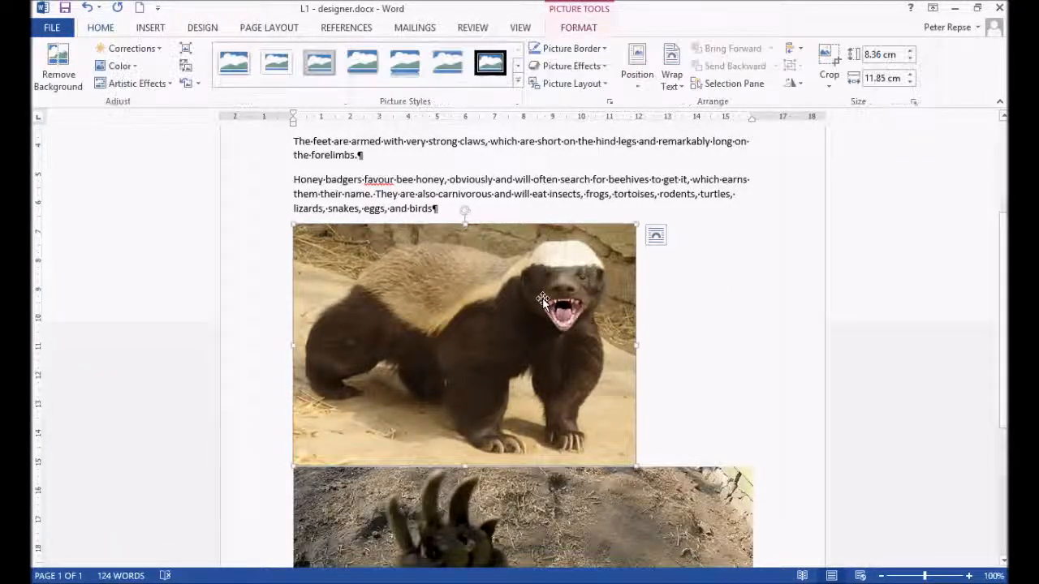
left_click(671, 80)
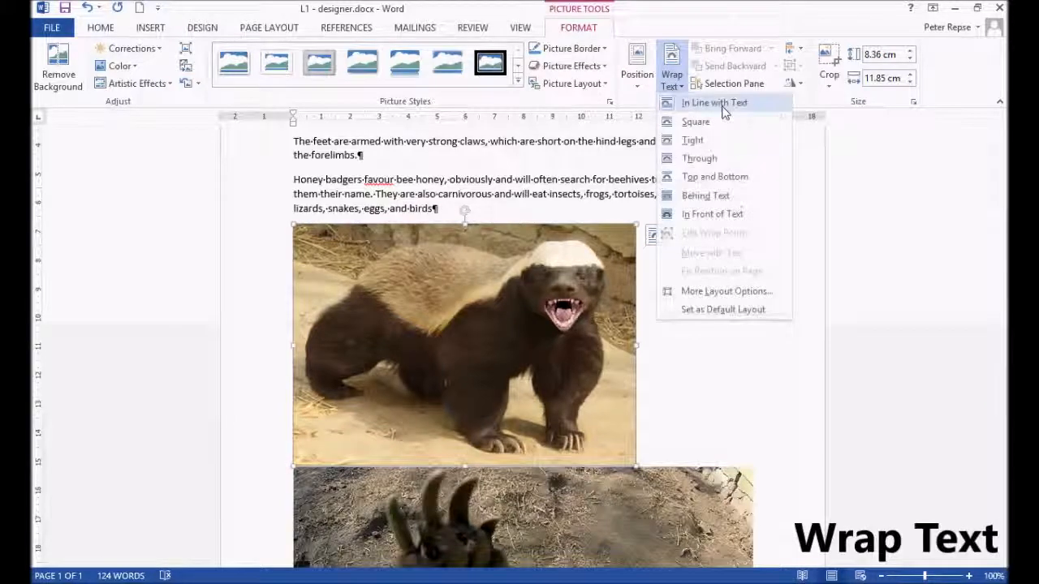
left_click(705, 142)
Shrink the standing honey badger photo to about 5.13 cm by 7.28 cm and place it at the right of the paragraphs.
left_click_drag(474, 260, 636, 357)
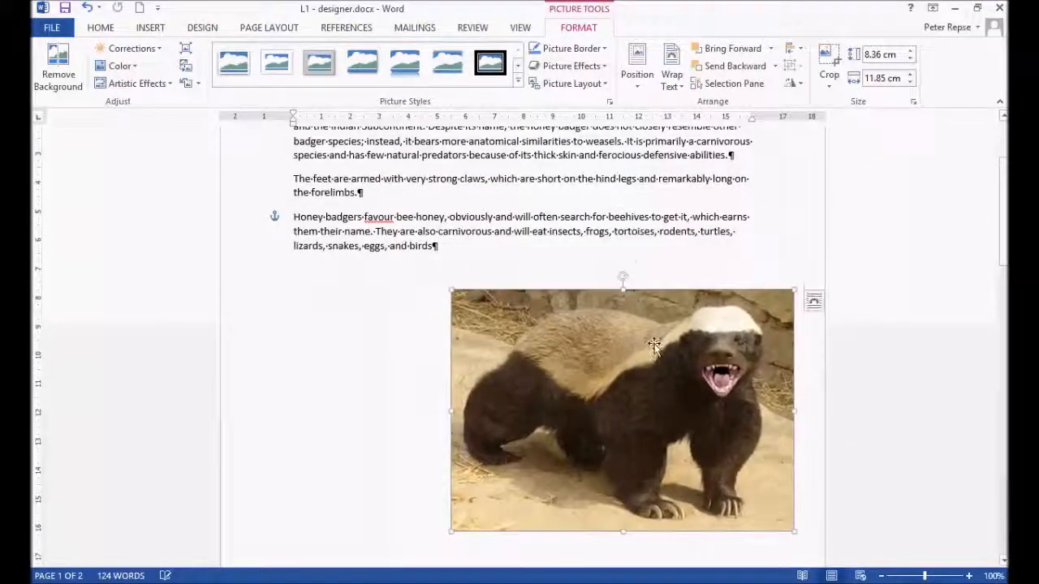
left_click_drag(794, 289, 661, 382)
left_click_drag(577, 434, 621, 395)
left_click_drag(680, 290, 660, 213)
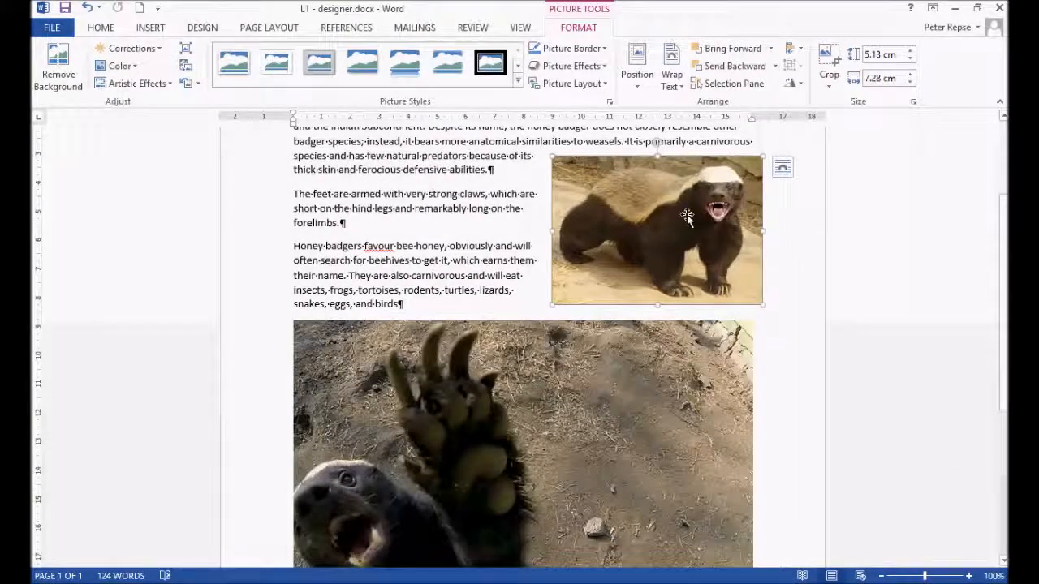
Apply the soft-edged rectangle picture style to the standing honey badger photo.
left_click(821, 246)
left_click(637, 201)
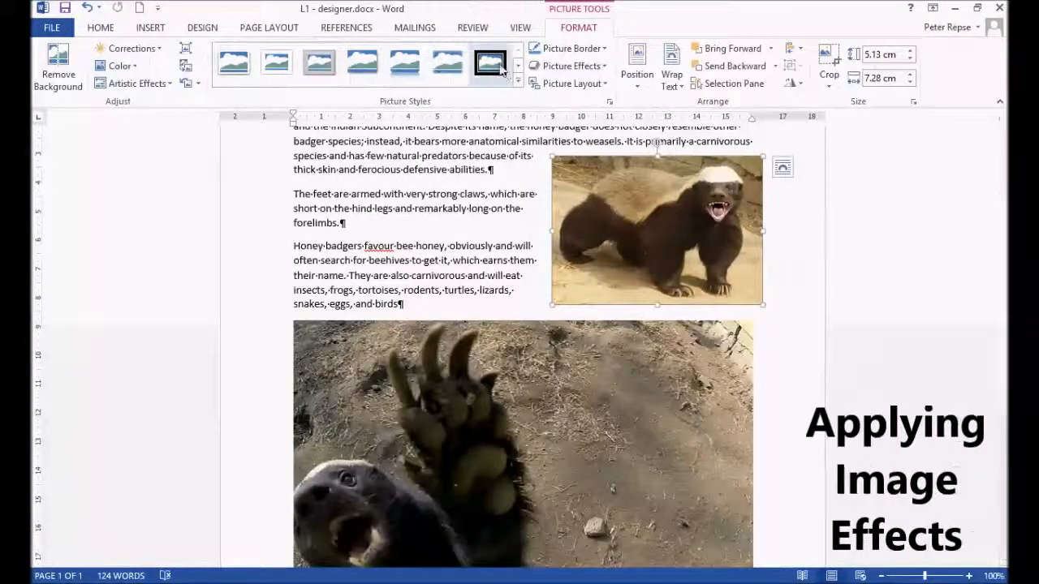
left_click(451, 73)
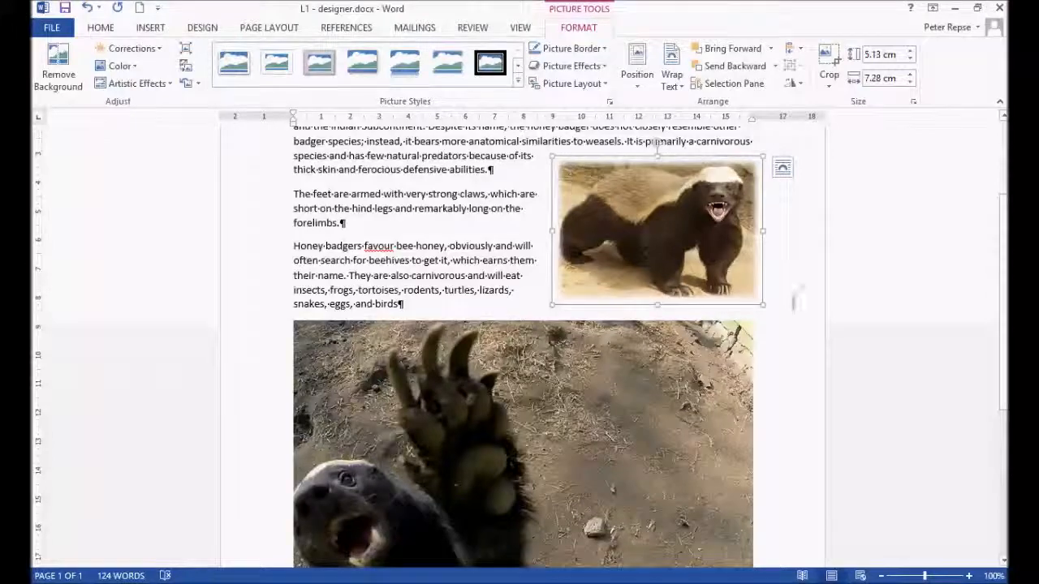
Crop the bare ground off the right side of the paw photo, leaving about 8.68 cm width, and add an empty paragraph above it.
left_click(543, 369)
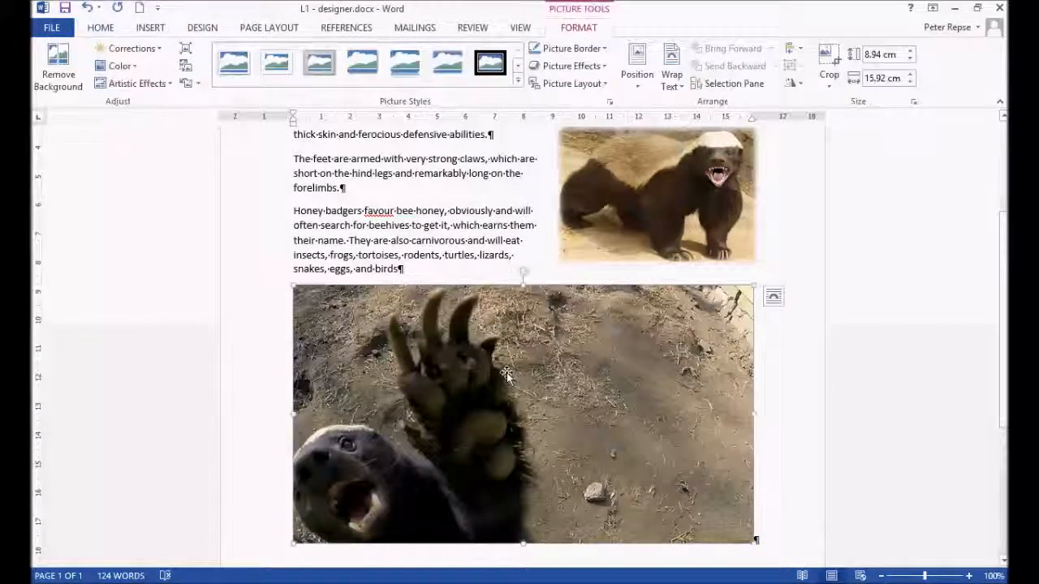
scroll(506, 374, "down", 1)
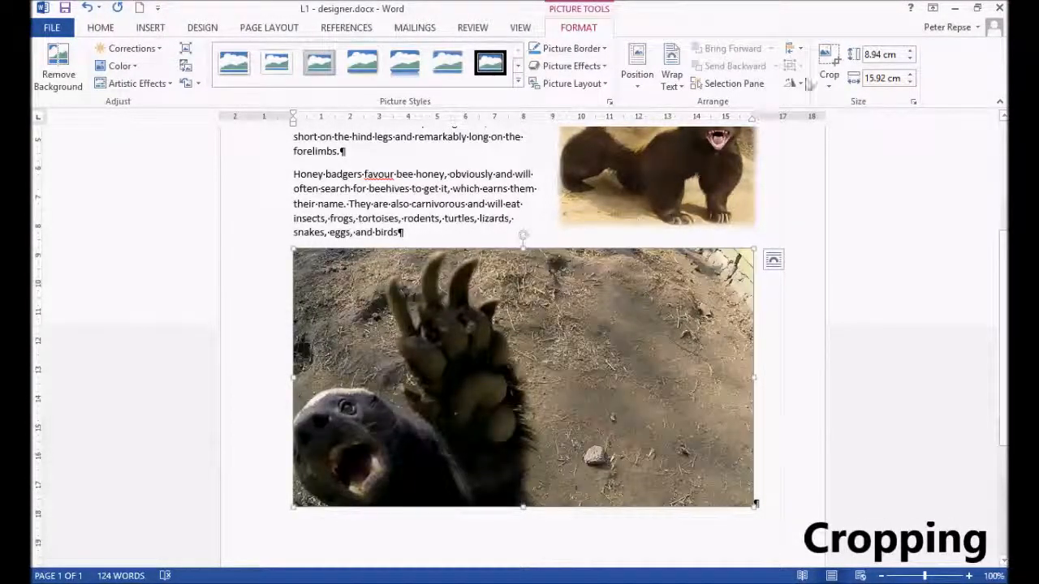
left_click(834, 57)
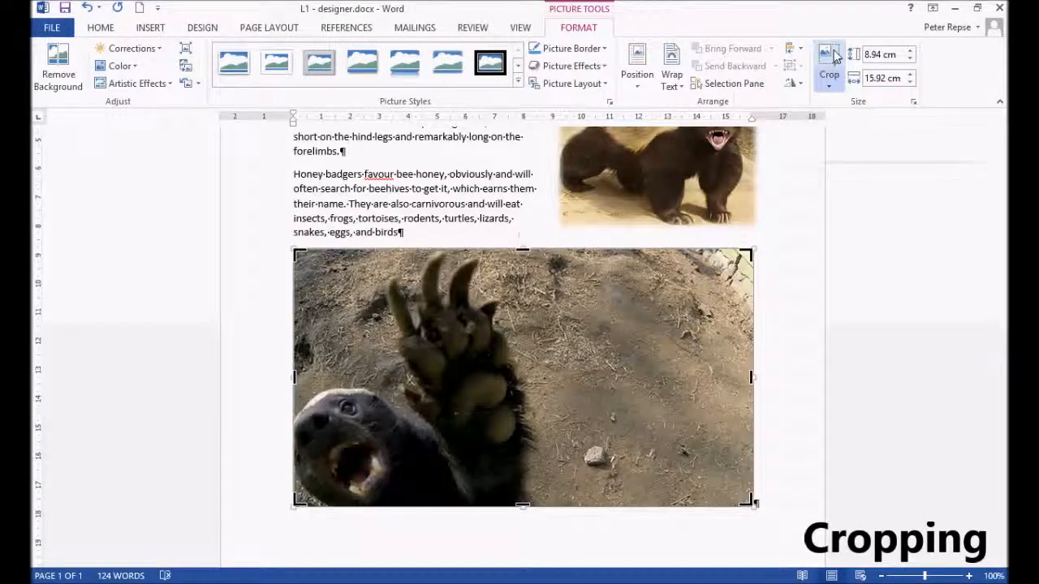
left_click_drag(752, 377, 544, 378)
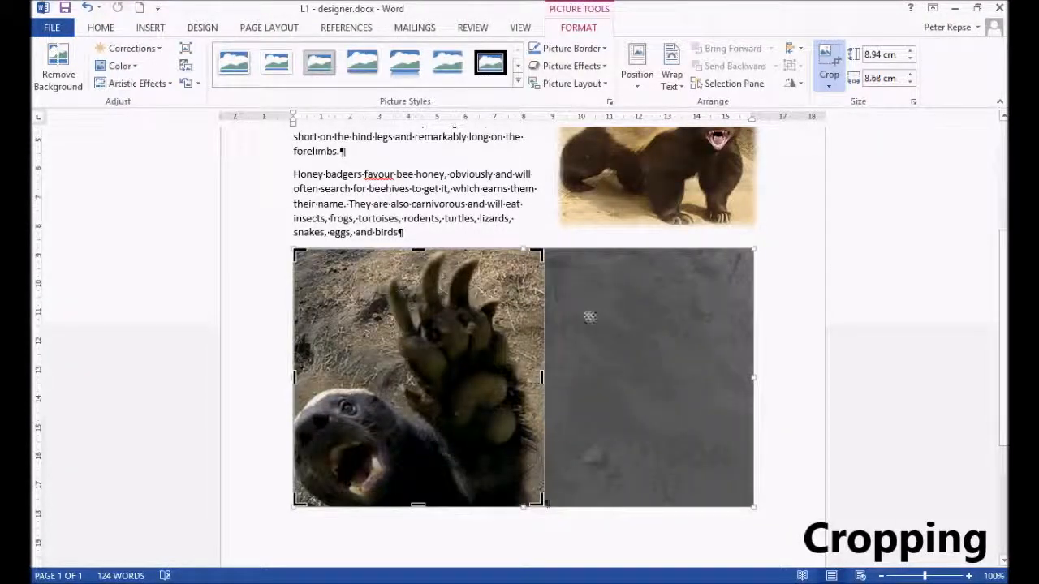
left_click(478, 241)
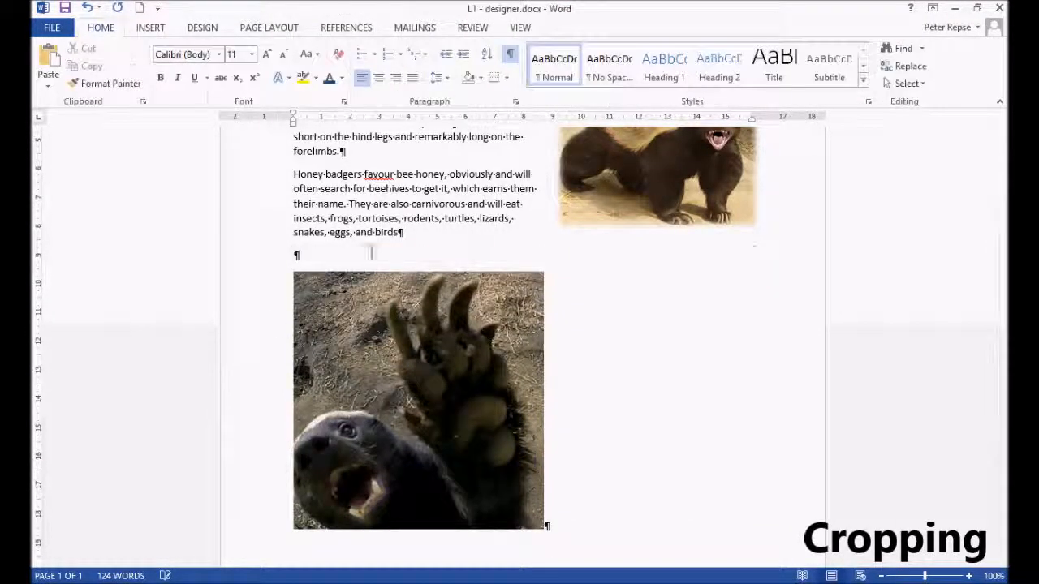
Adjust the paw photo's right crop edge outward so the photo is about 8.97 cm wide.
left_click(448, 353)
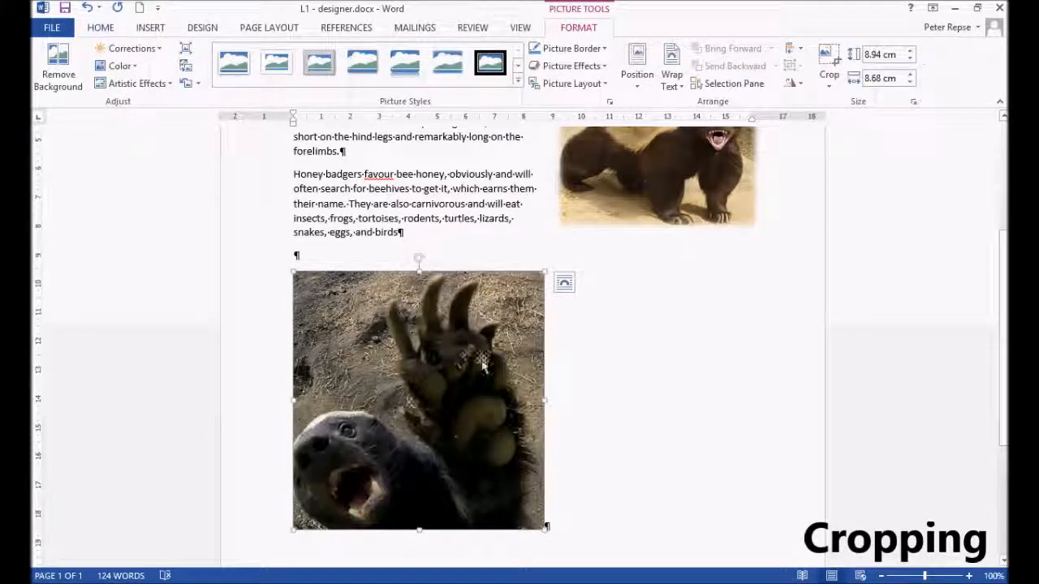
left_click(827, 64)
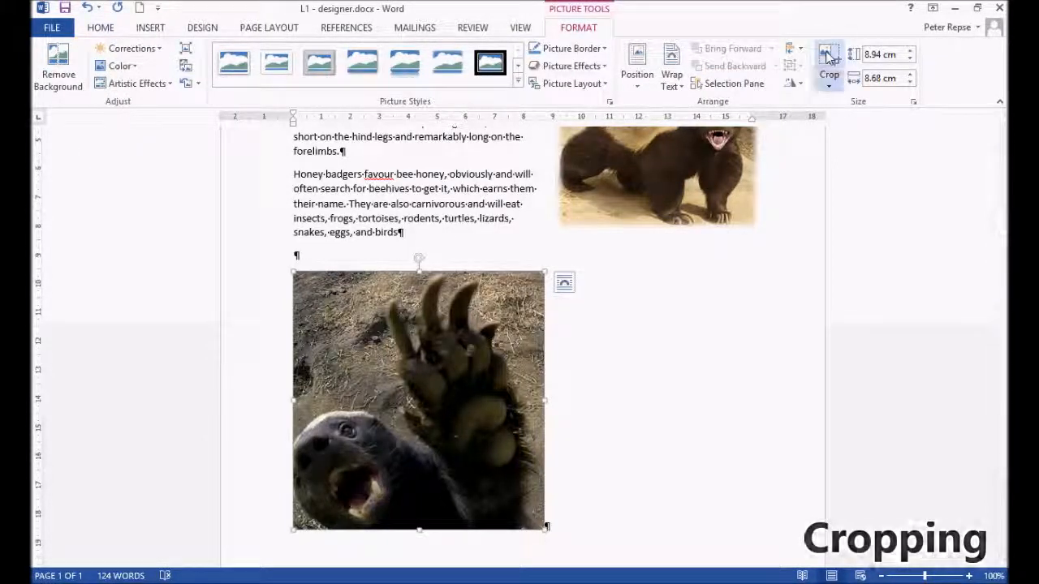
left_click_drag(543, 399, 555, 425)
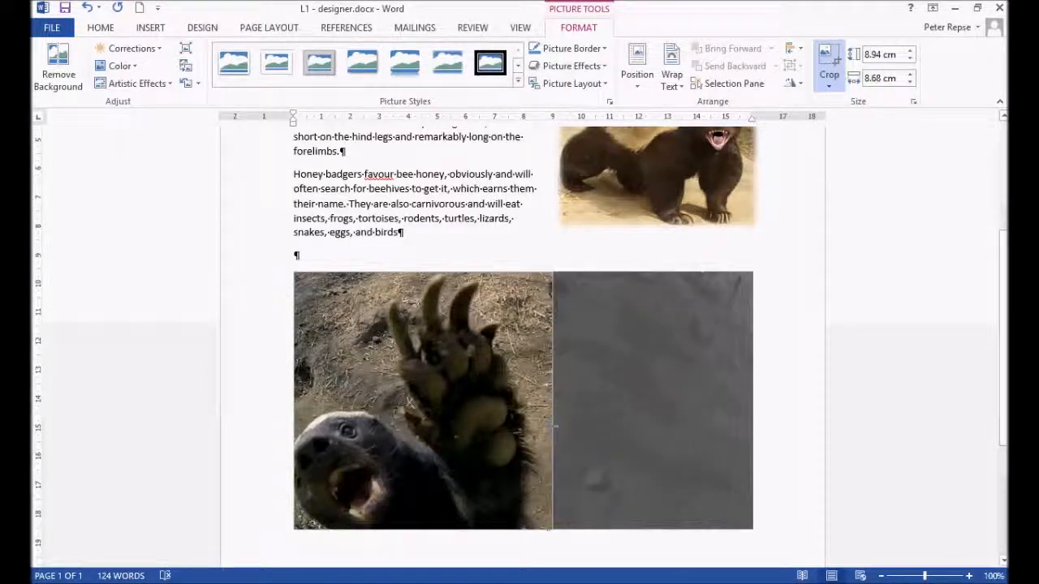
left_click(588, 402)
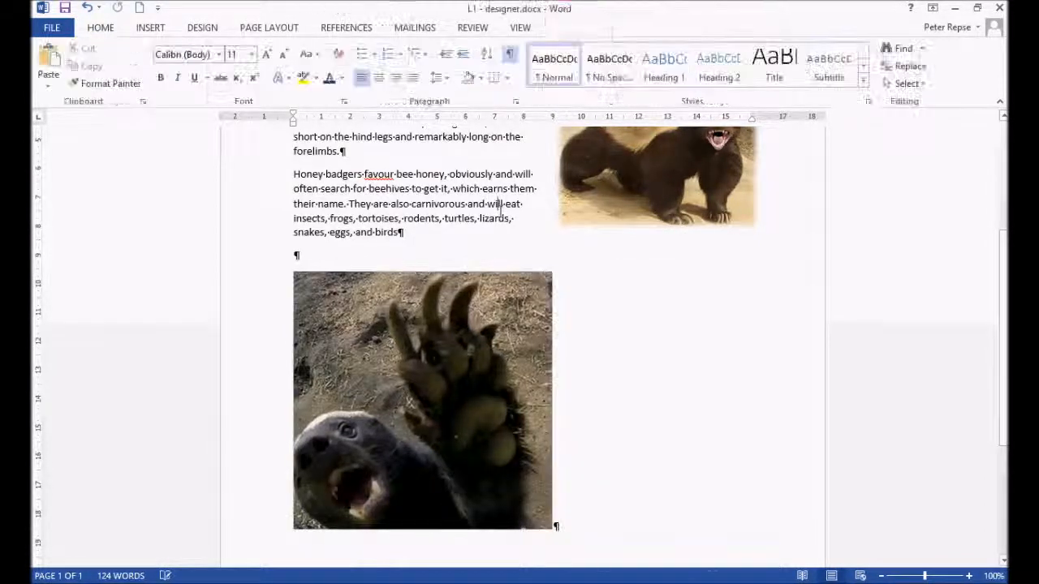
Set the paw photo's text wrapping to Tight and move it toward the middle of the page, below the paragraphs.
left_click(491, 371)
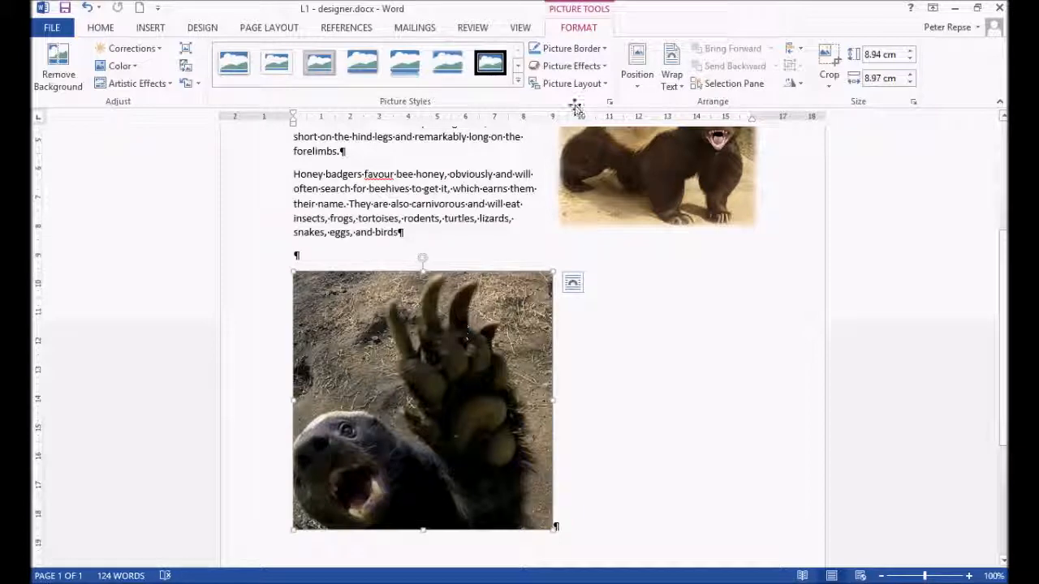
left_click(672, 78)
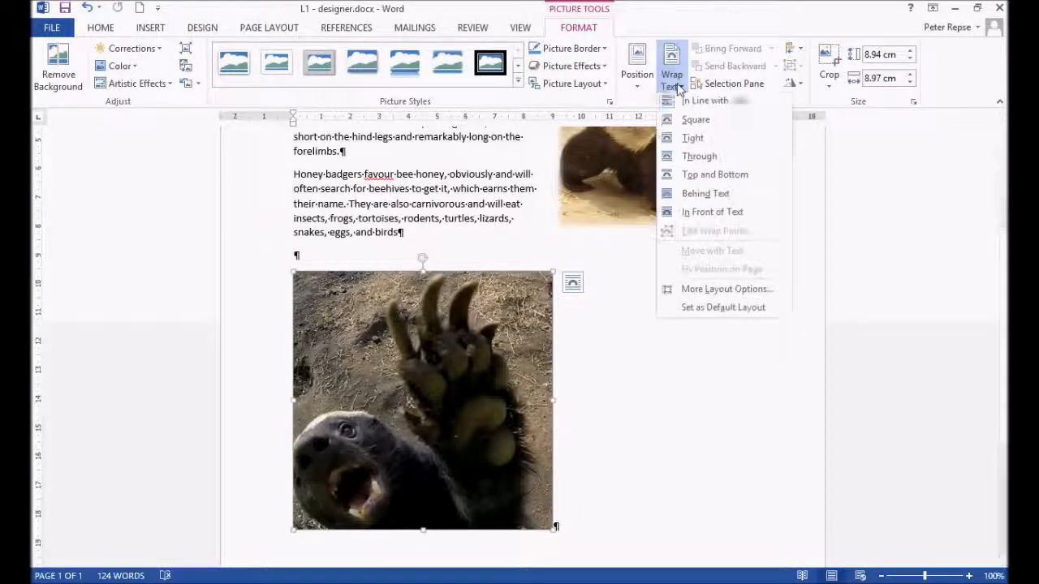
left_click(699, 143)
left_click_drag(459, 355, 557, 351)
Apply the same soft-edged rectangle picture style as the standing honey badger photo to the paw photo.
left_click(696, 180)
scroll(701, 318, "up", 2)
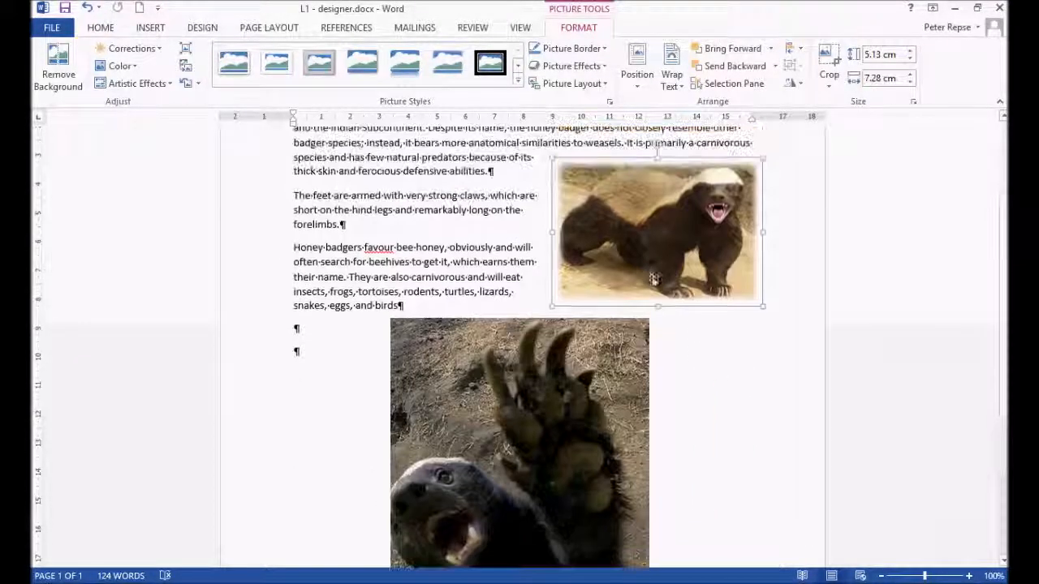
left_click(559, 415)
left_click(452, 76)
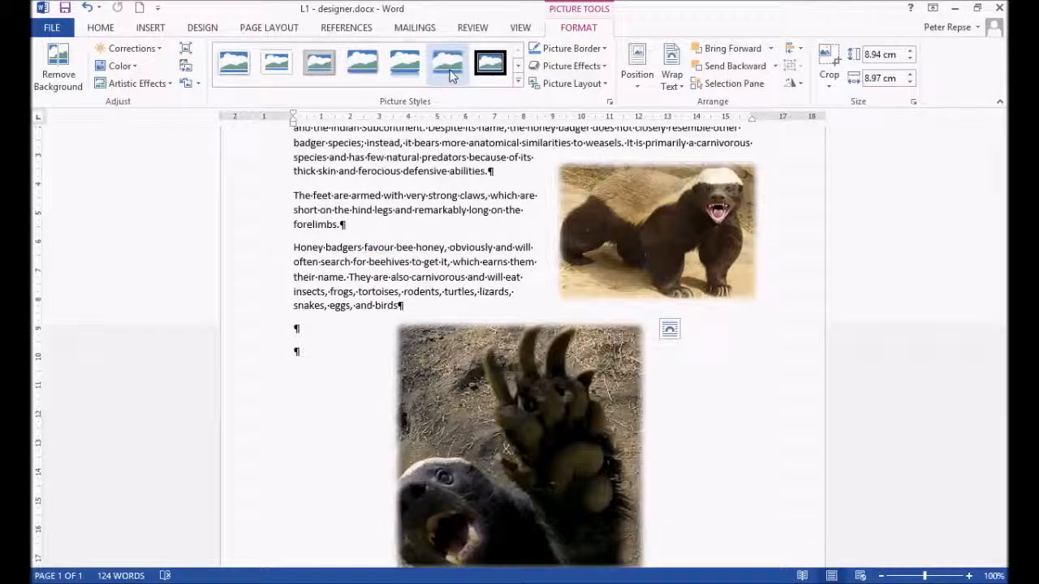
left_click(723, 399)
scroll(619, 361, "up", 2)
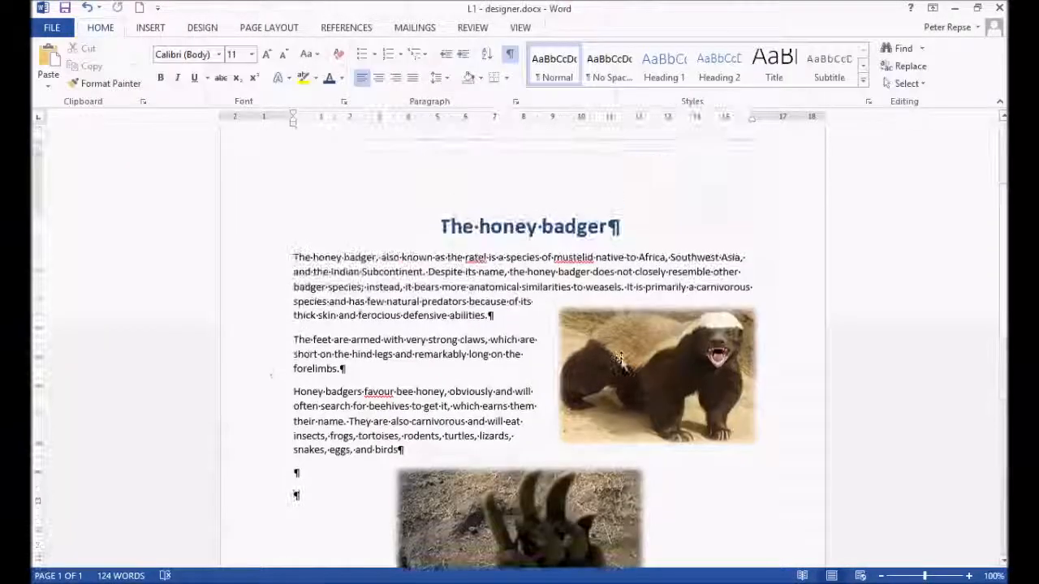
scroll(619, 361, "down", 6)
scroll(619, 361, "up", 8)
scroll(528, 334, "down", 3)
scroll(527, 334, "down", 3)
scroll(297, 157, "up", 5)
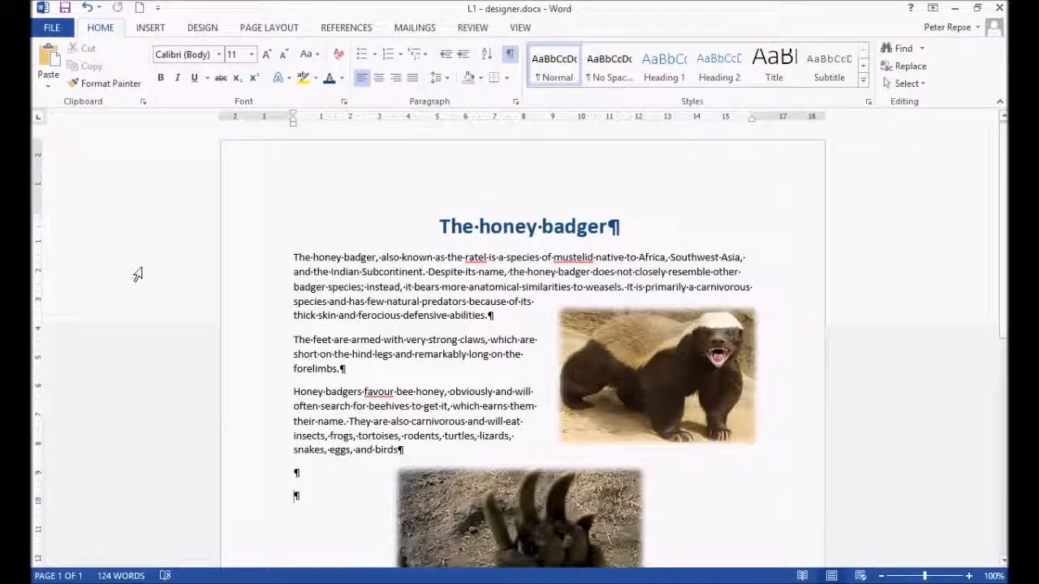
Change the page orientation to landscape.
left_click(269, 28)
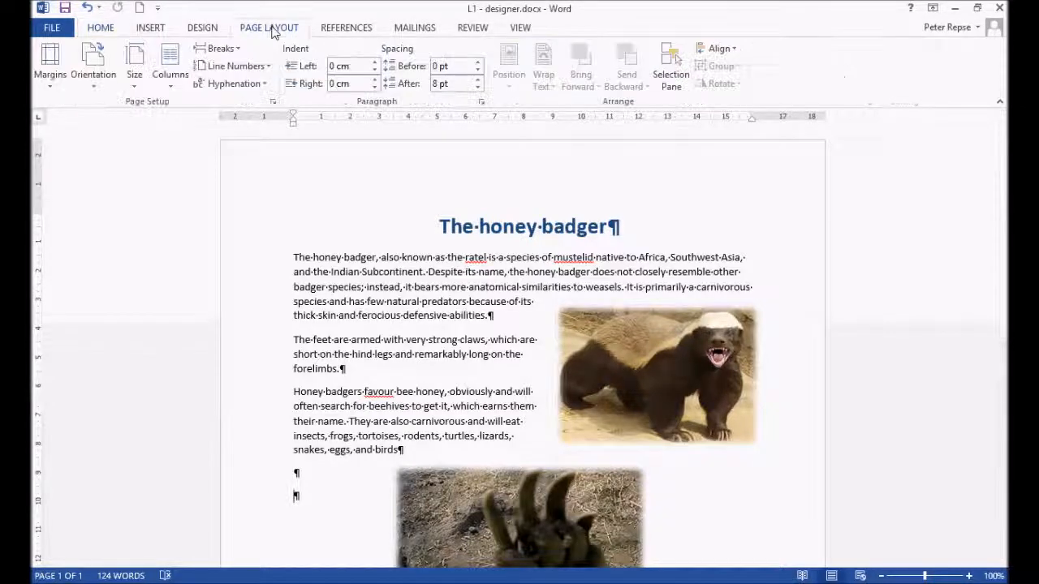
left_click(137, 143)
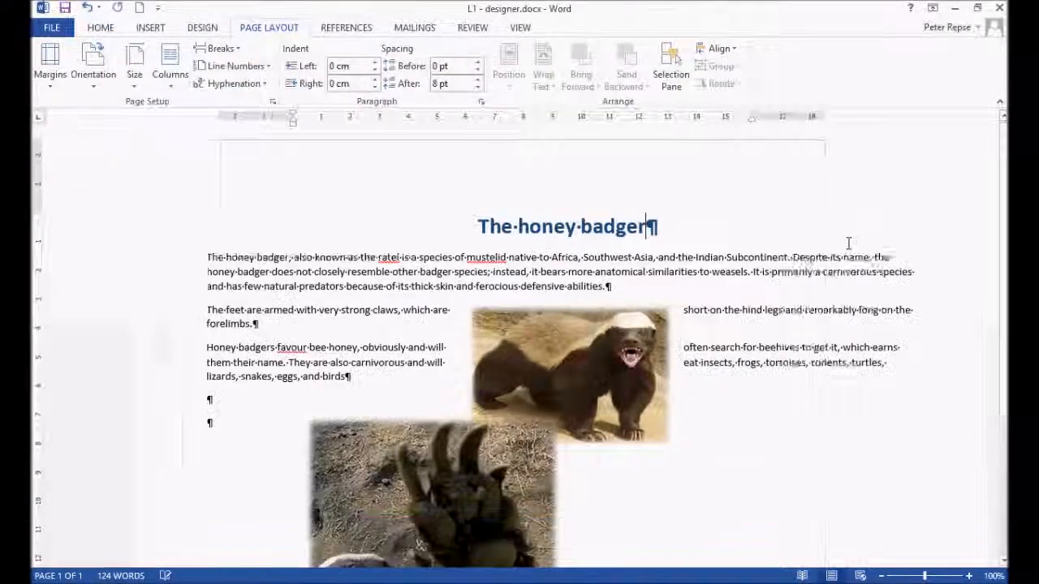
Move the standing honey badger photo to the page's right side and the paw photo to the left, below the text.
left_click(603, 275)
left_click_drag(603, 275, 872, 370)
left_click_drag(384, 428, 254, 262)
left_click_drag(792, 453, 811, 379)
left_click(561, 324)
scroll(482, 319, "up", 2)
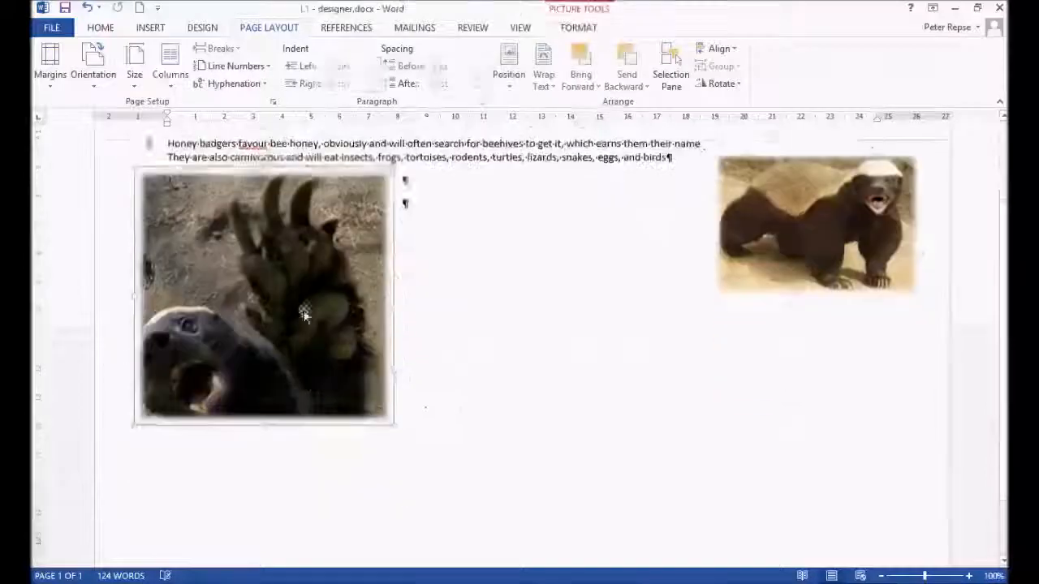
Enlarge the standing honey badger photo from its upper-left corner so it fills the right half below the text.
left_click(708, 335)
left_click_drag(707, 332, 562, 233)
left_click(539, 202)
scroll(519, 195, "up", 3)
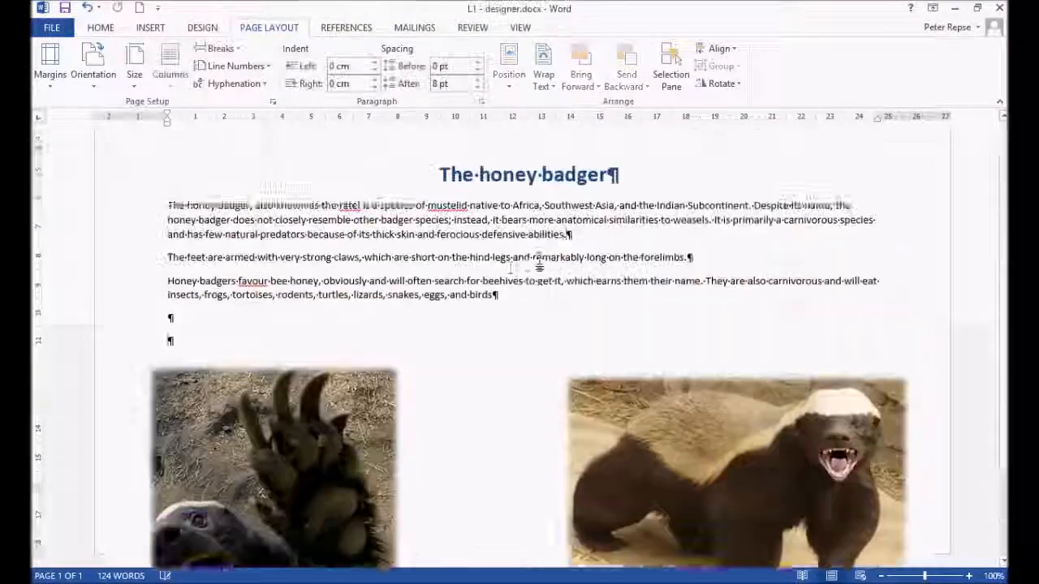
left_click(606, 282)
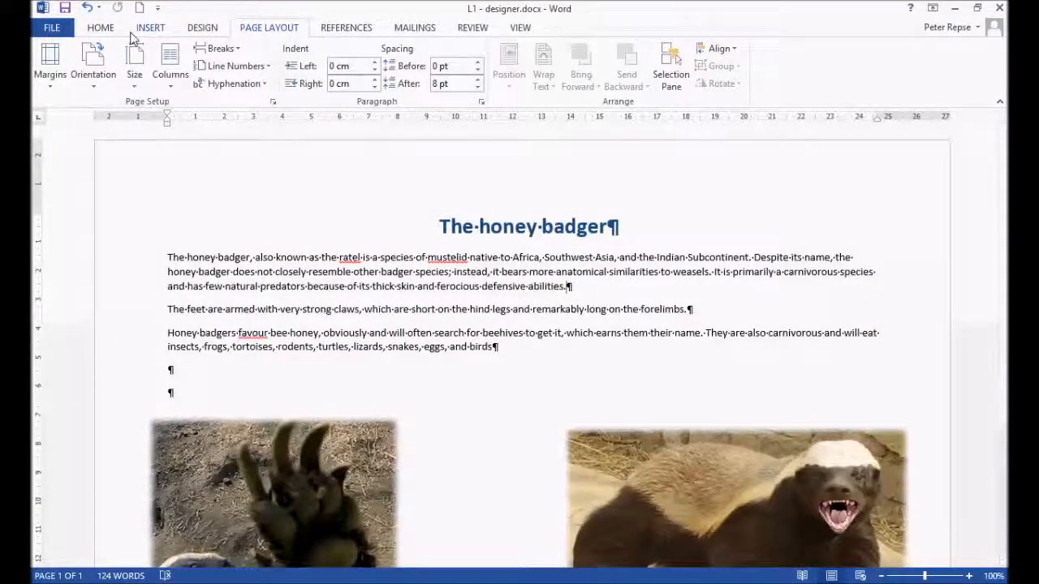
Split the body text into one-sentence paragraphs with breaks before "Despite its name", "It is primarily" and "They are also carnivorous".
left_click(102, 30)
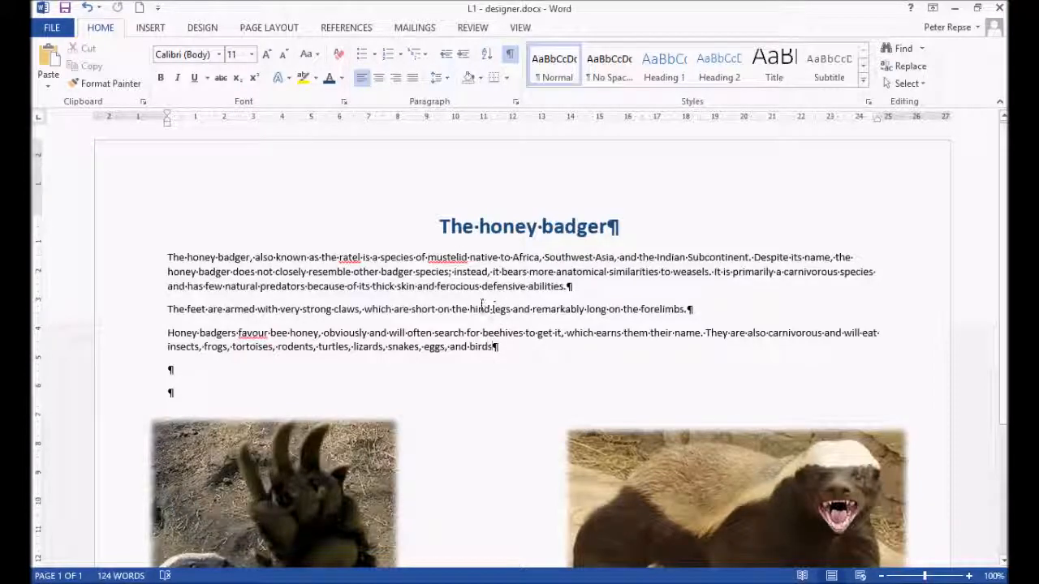
scroll(482, 304, "down", 2)
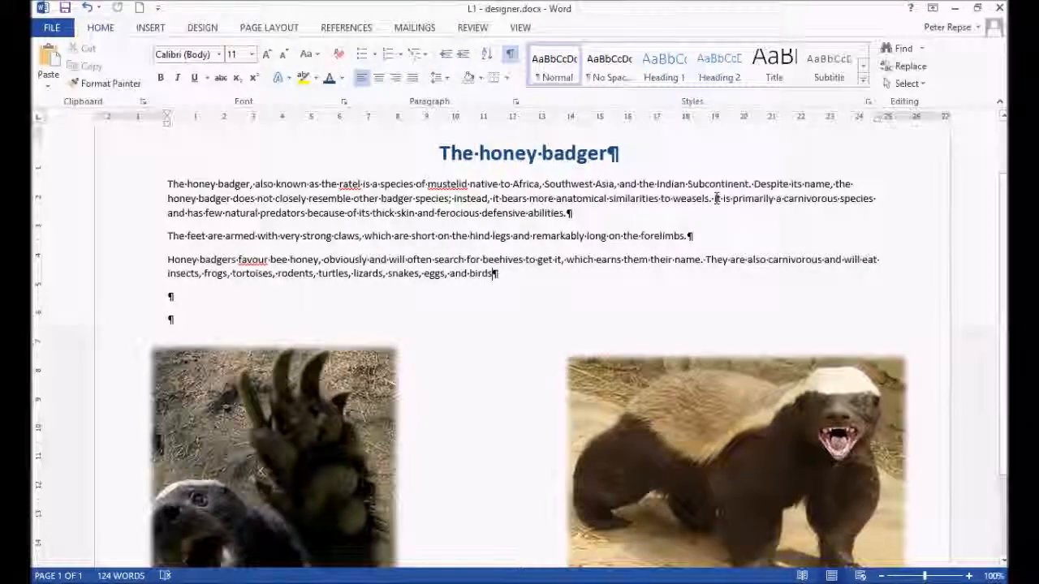
left_click(755, 184)
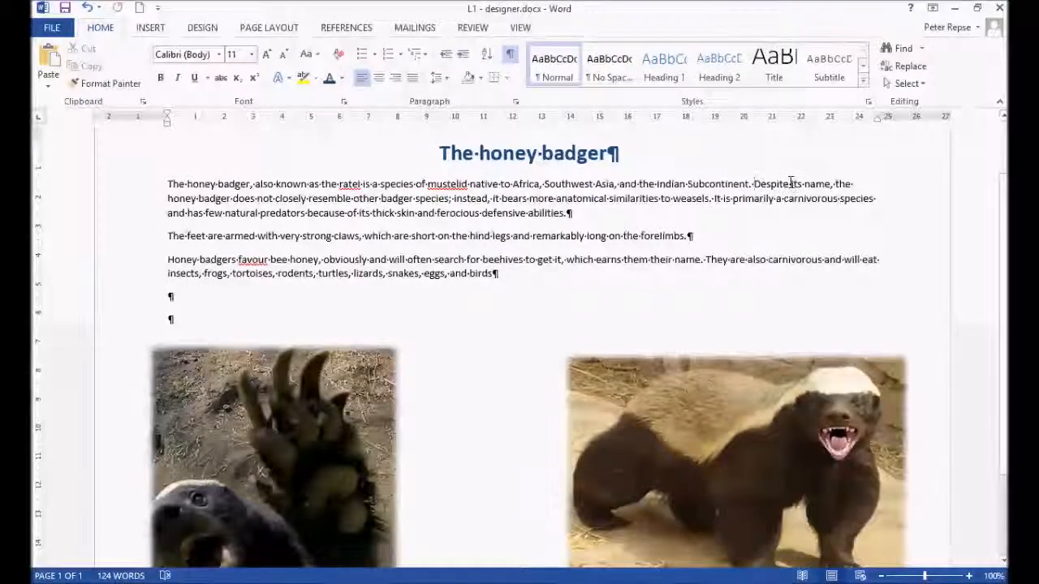
key("Return")
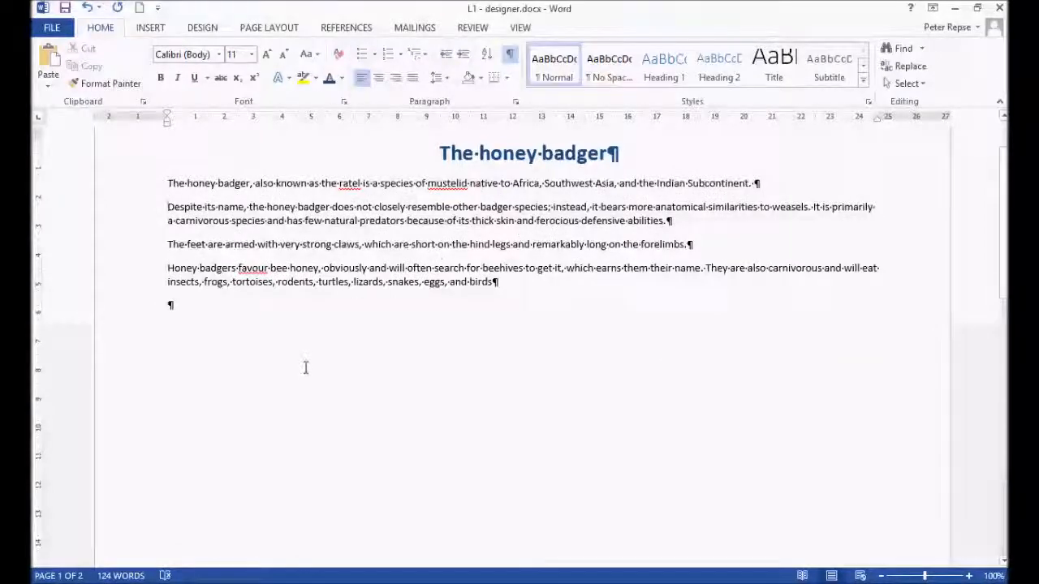
scroll(317, 369, "down", 10)
scroll(326, 371, "up", 10)
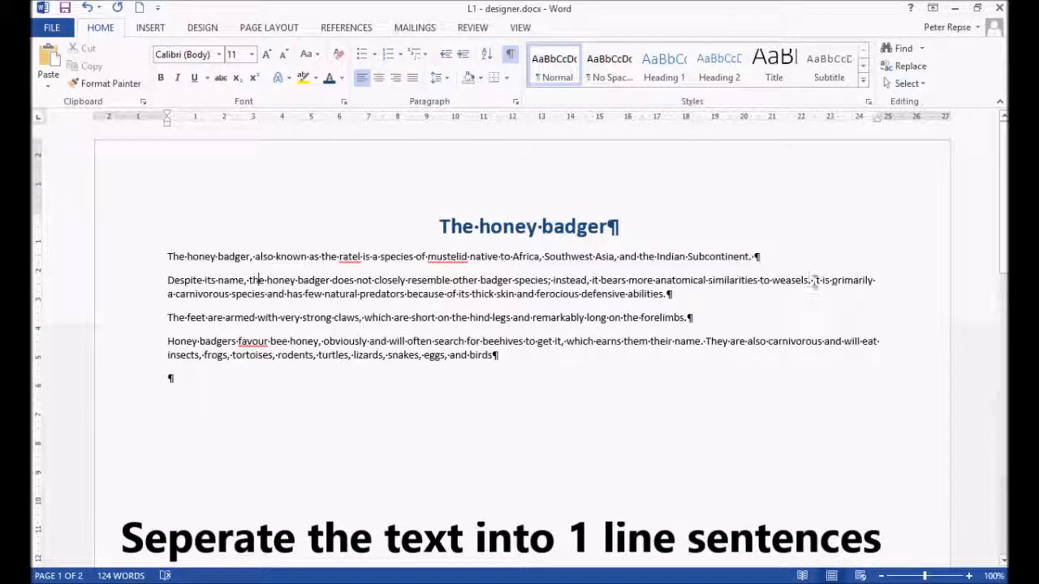
key("Return")
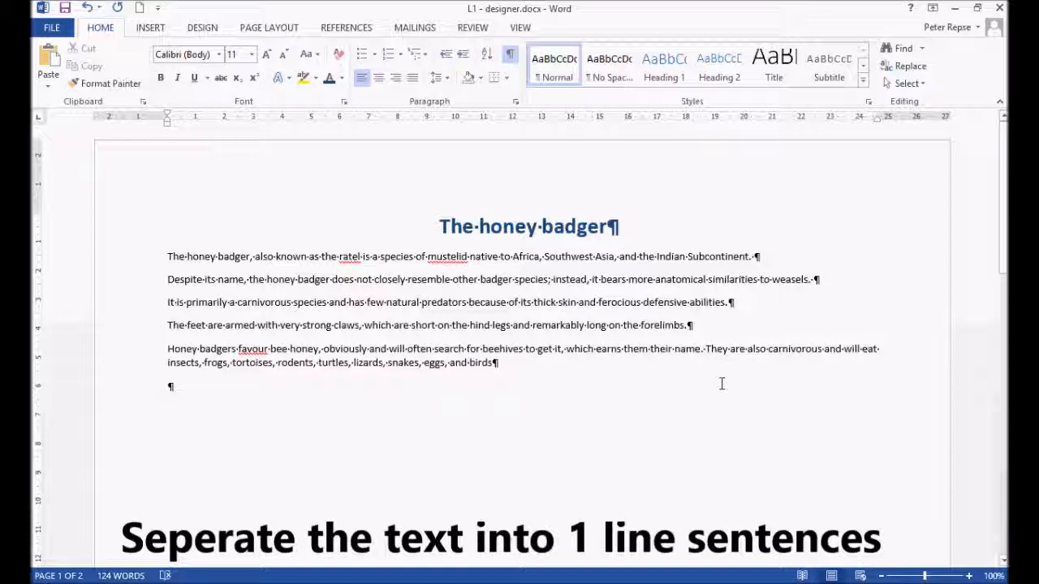
key("Return")
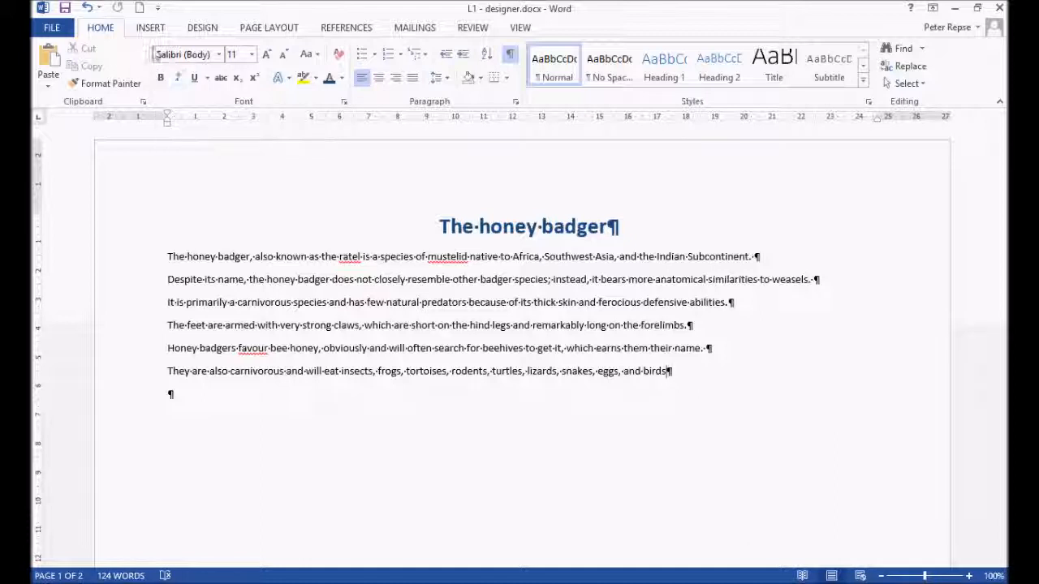
Draw an empty text box in the page's upper-right area, overlapping the ends of the first four body lines.
left_click(154, 28)
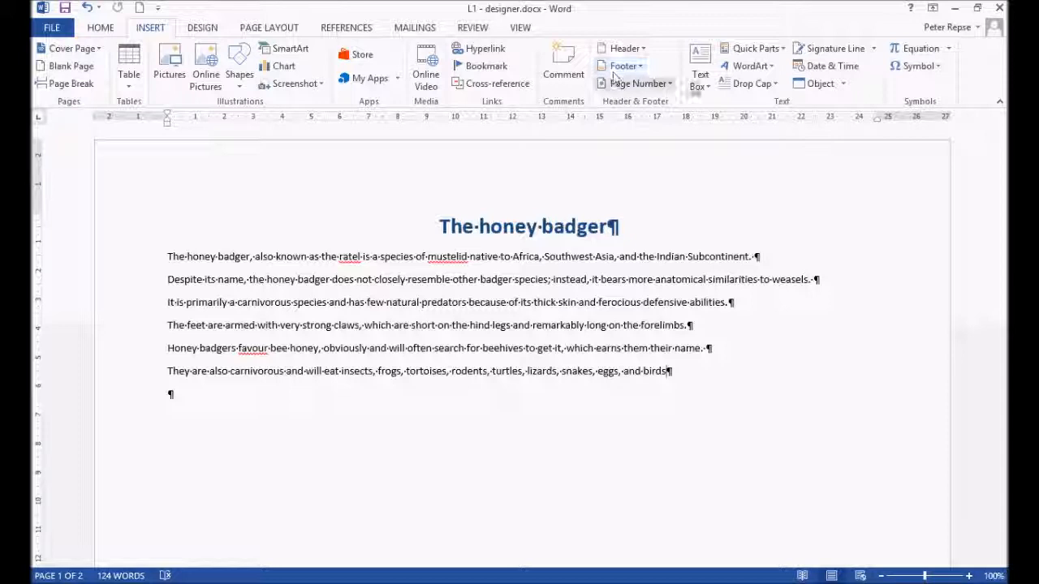
left_click(703, 88)
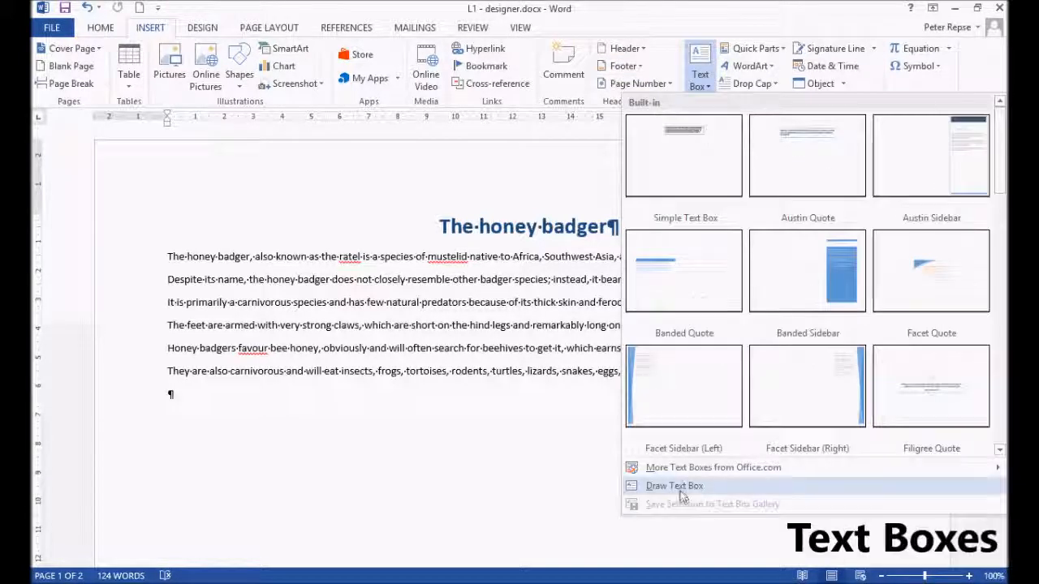
left_click(675, 486)
mouse_move(661, 165)
left_mouse_down()
mouse_move(871, 320)
mouse_move(930, 329)
left_mouse_up()
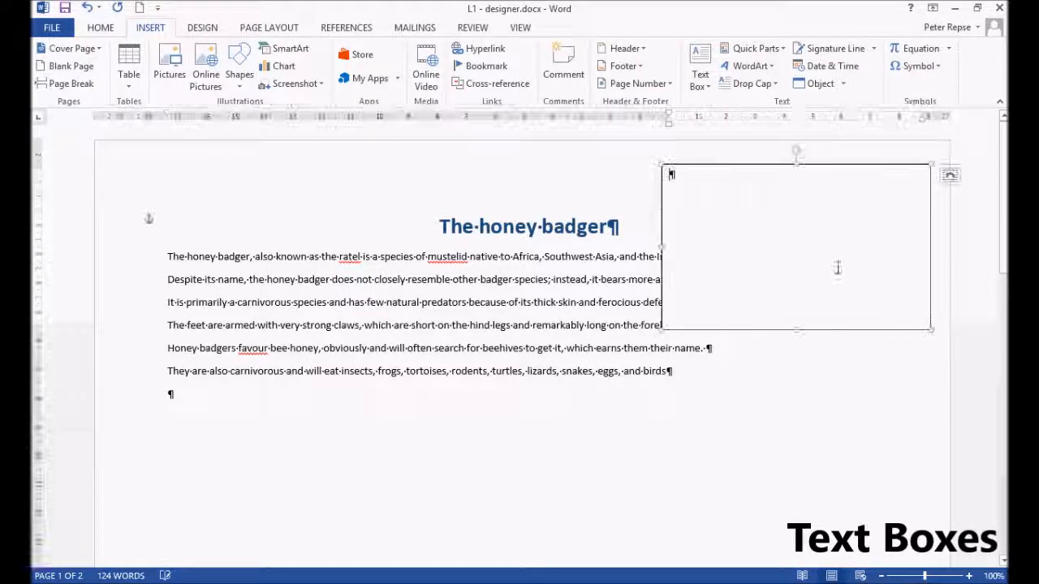
Move the "They are also carnivorous" sentence from the body text into the upper-right text box.
left_click_drag(680, 372, 127, 380)
left_click_drag(223, 381, 724, 203)
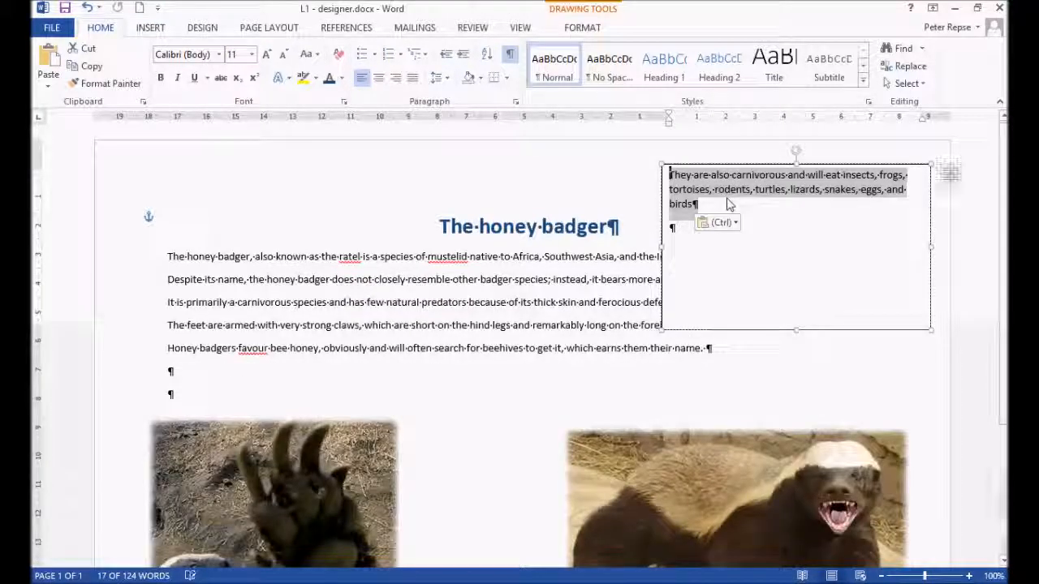
left_click(493, 326)
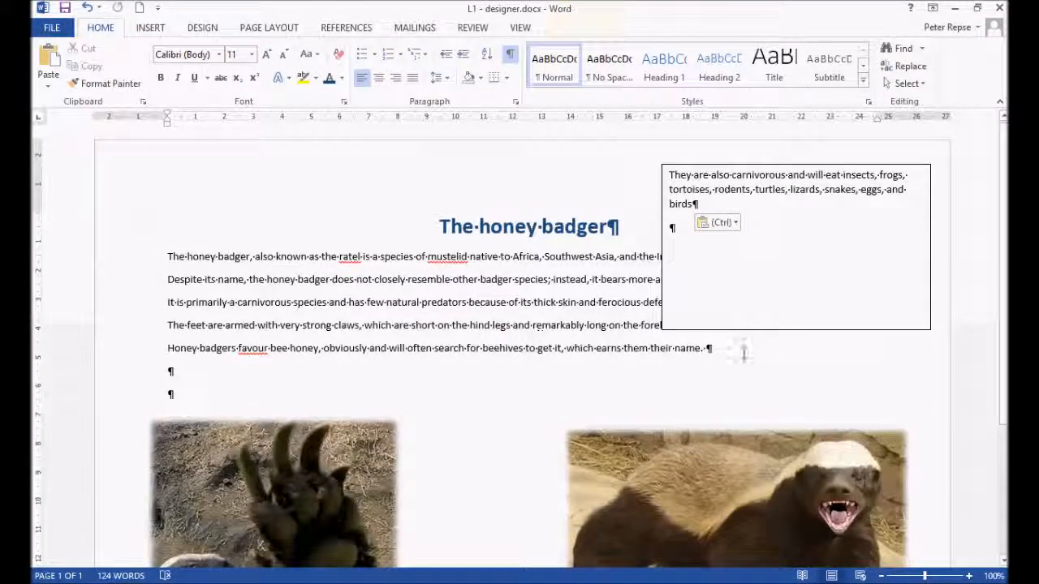
Turn the "Honey badgers favour bee honey" sentence into its own text box by drawing a text box from the selection.
left_click_drag(758, 349, 150, 346)
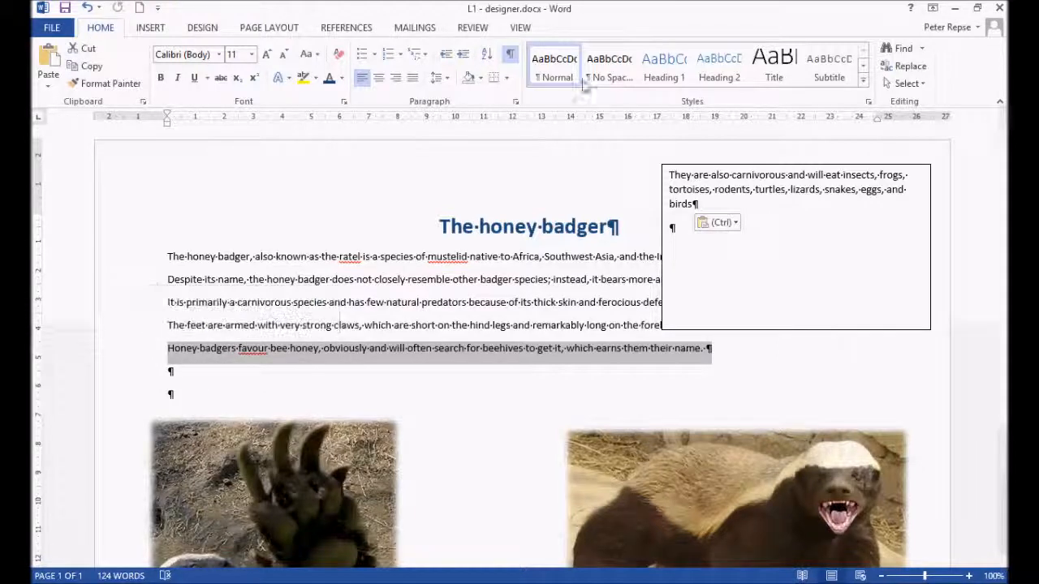
left_click(150, 28)
left_click(698, 72)
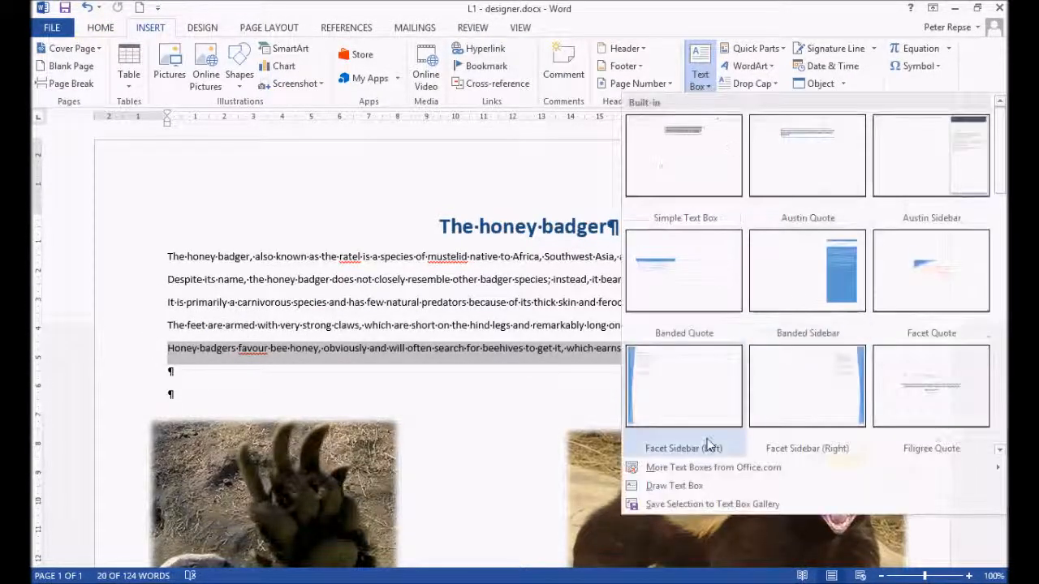
left_click(674, 485)
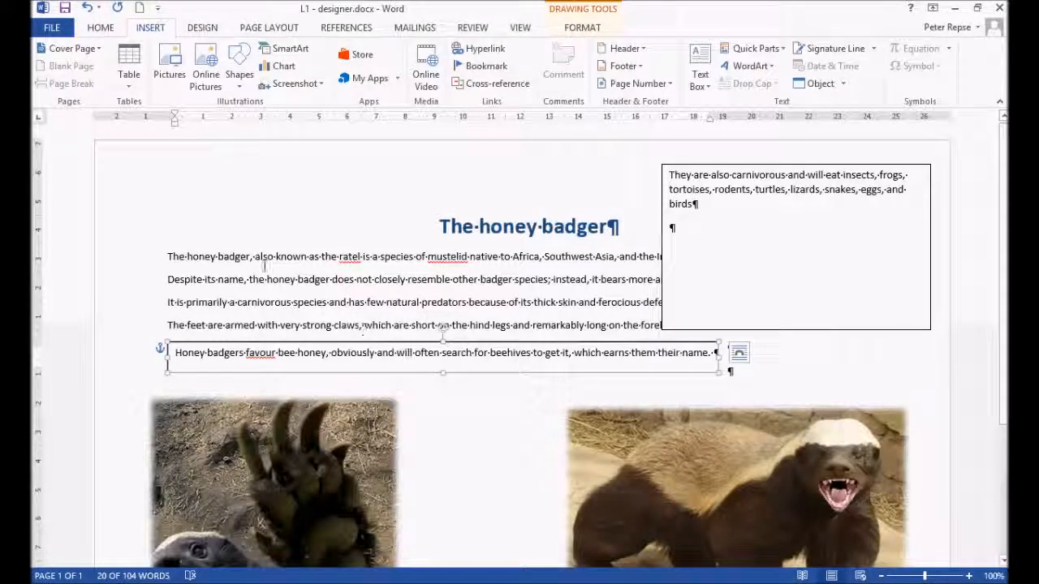
key("Escape")
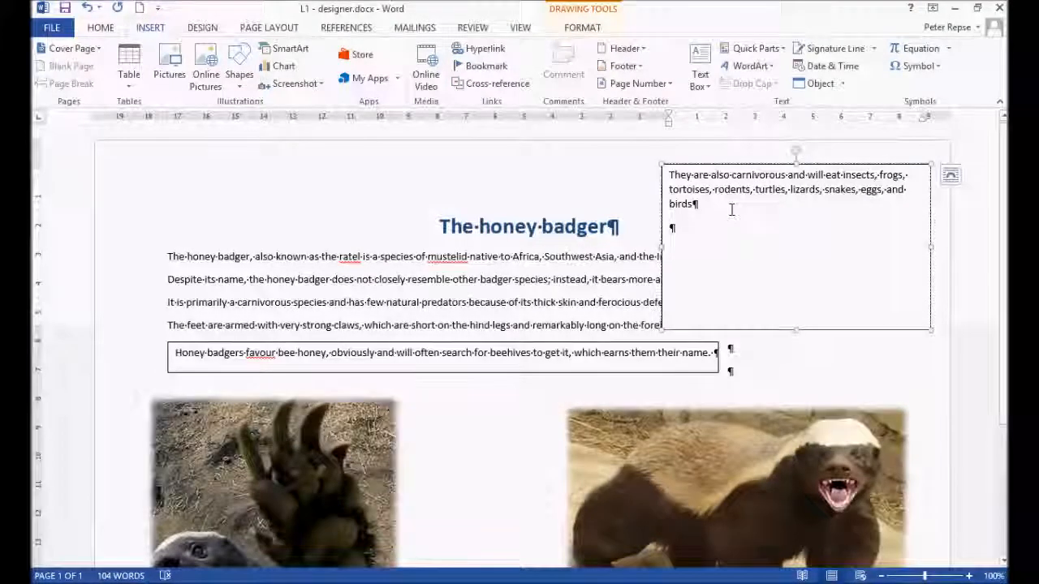
Move the "Honey badgers favour bee honey" sentence out of its own box into the upper-right text box, below the first sentence.
left_click(428, 354)
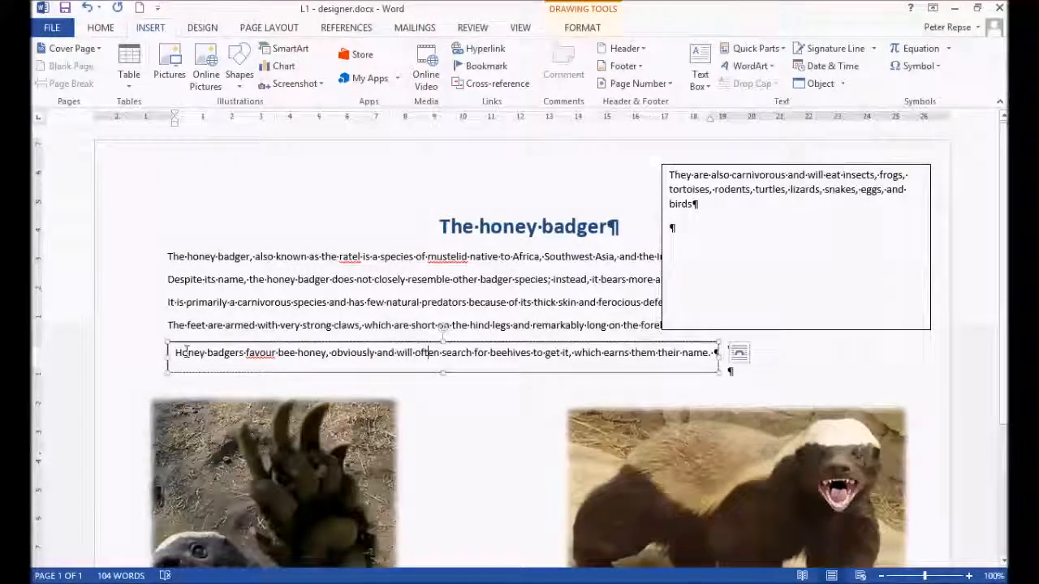
left_click_drag(188, 355, 673, 231)
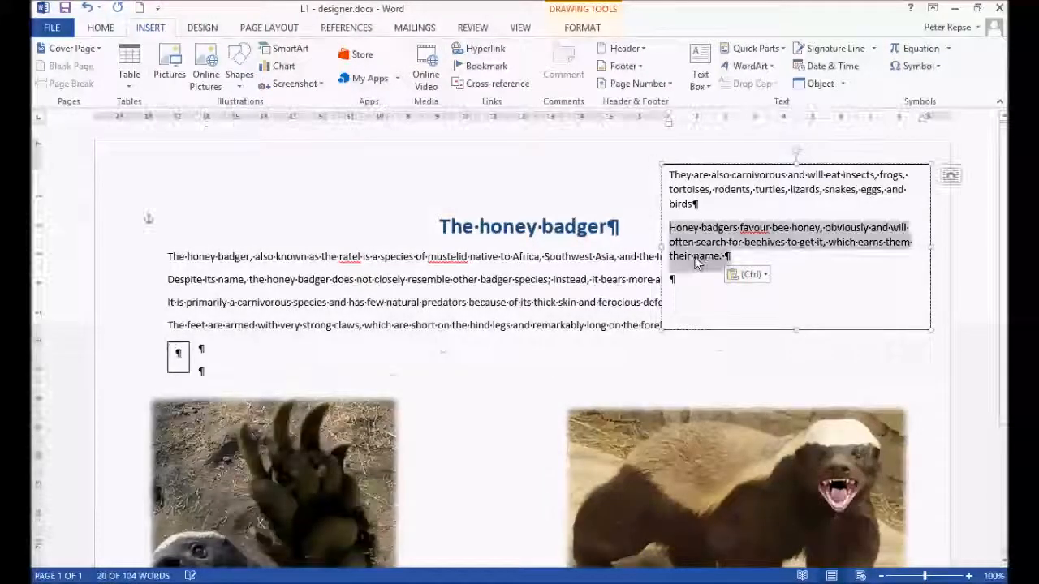
left_click(388, 331)
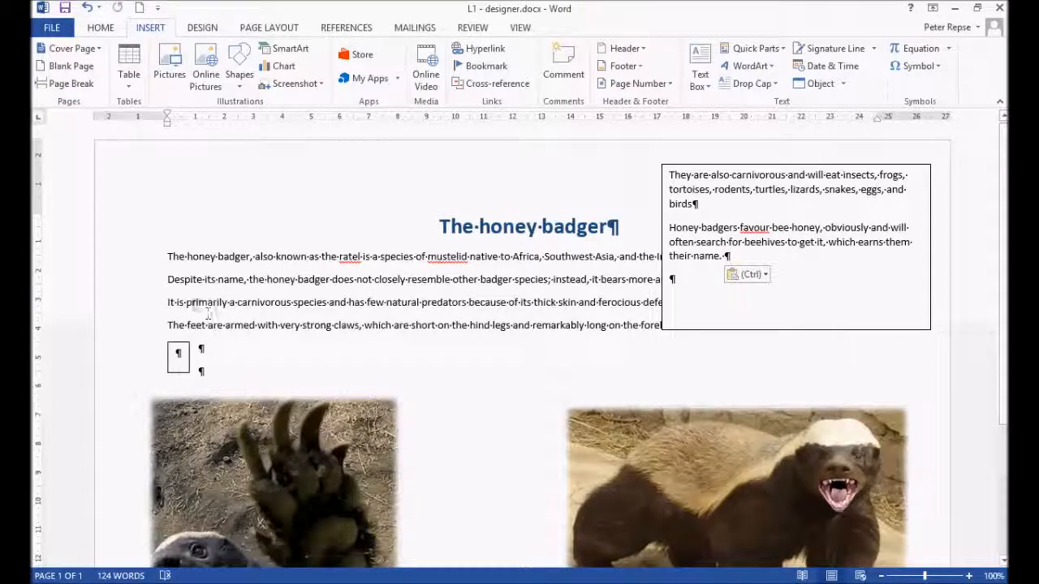
Move the "It is primarily a carnivorous species" sentence from the body text to the start of the upper-right text box.
left_click(154, 308)
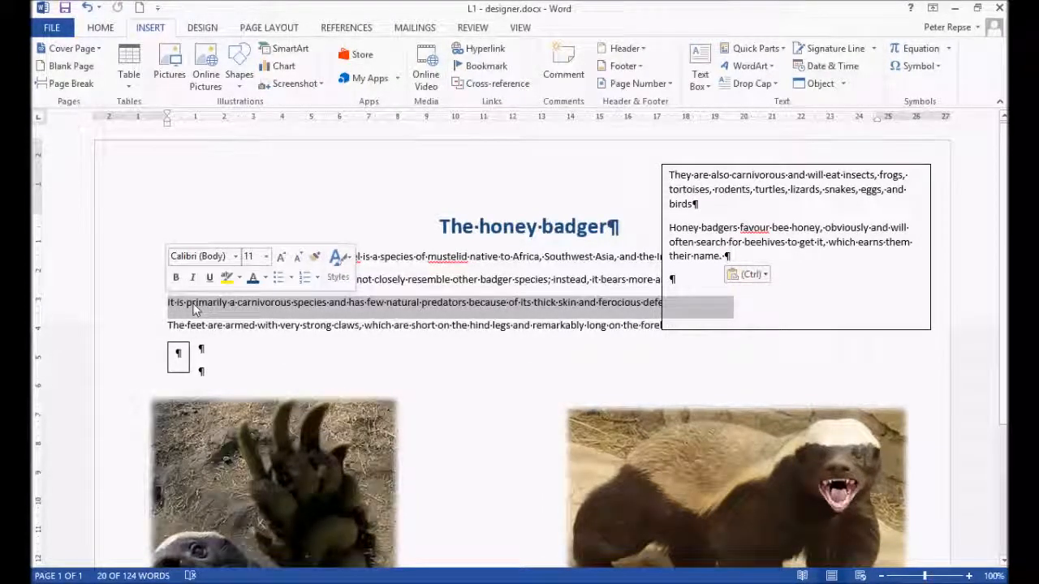
left_click_drag(193, 310, 670, 173)
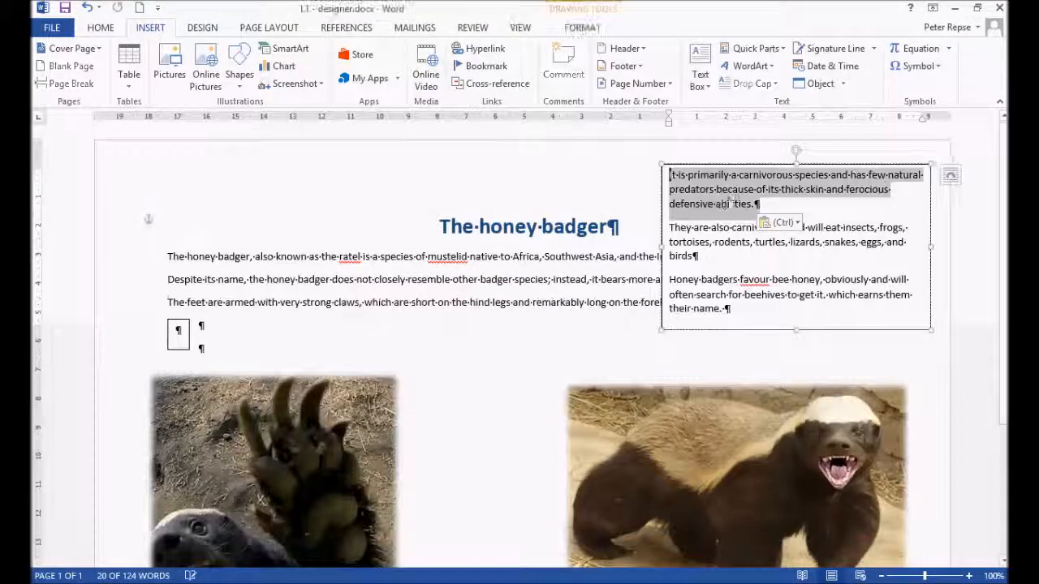
Turn the three remaining body sentences into one text box and narrow it so it clears the upper-right text box.
left_click(510, 280)
mouse_move(151, 247)
left_mouse_down()
mouse_move(329, 303)
mouse_move(179, 334)
left_mouse_up()
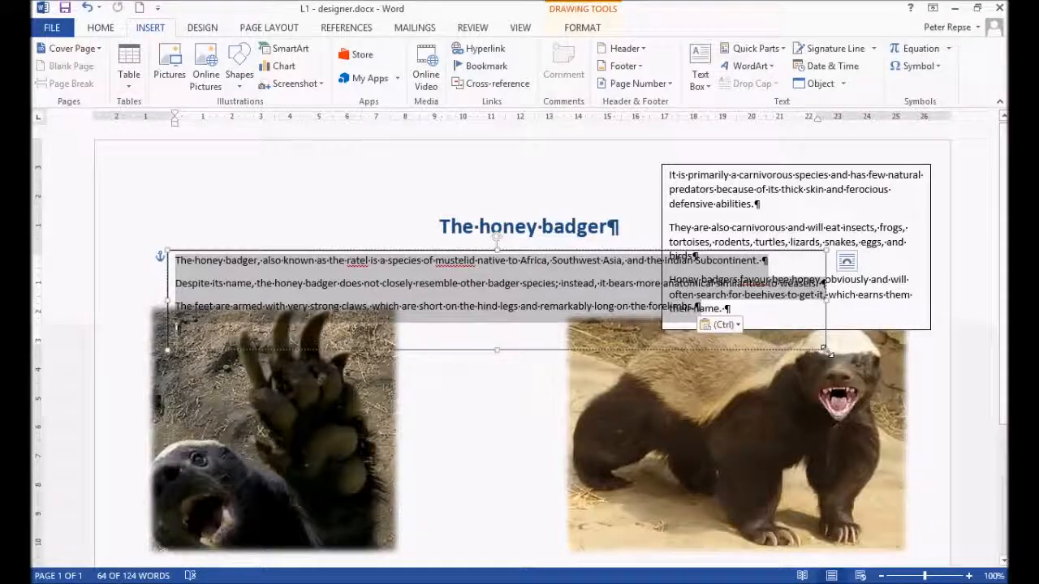
left_click_drag(825, 351, 544, 367)
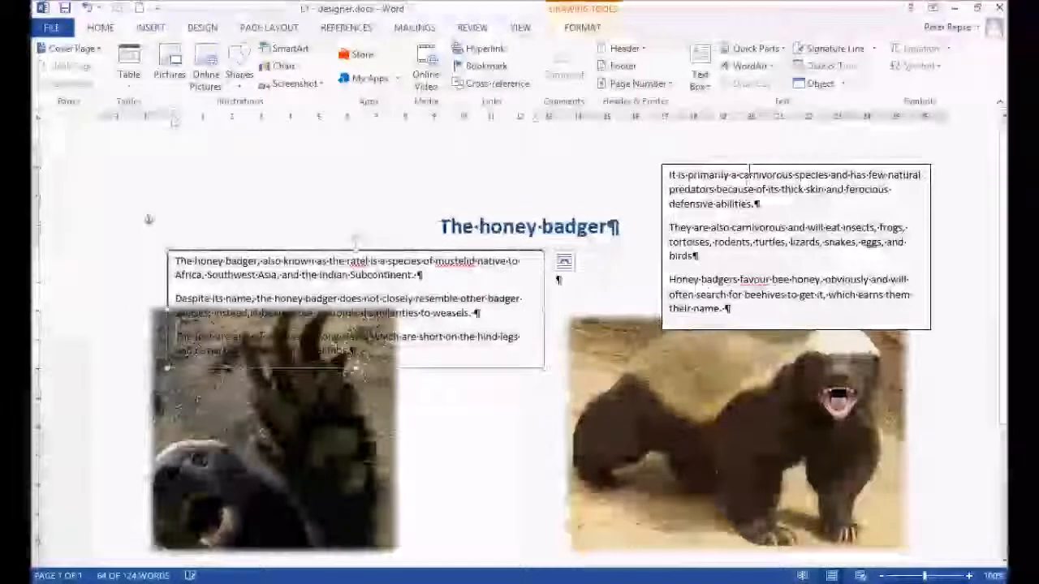
Move the paw picture and the standing badger picture down so that both sit below the text boxes.
scroll(388, 417, "down", 4)
left_click_drag(325, 308, 320, 421)
left_click_drag(718, 286, 713, 396)
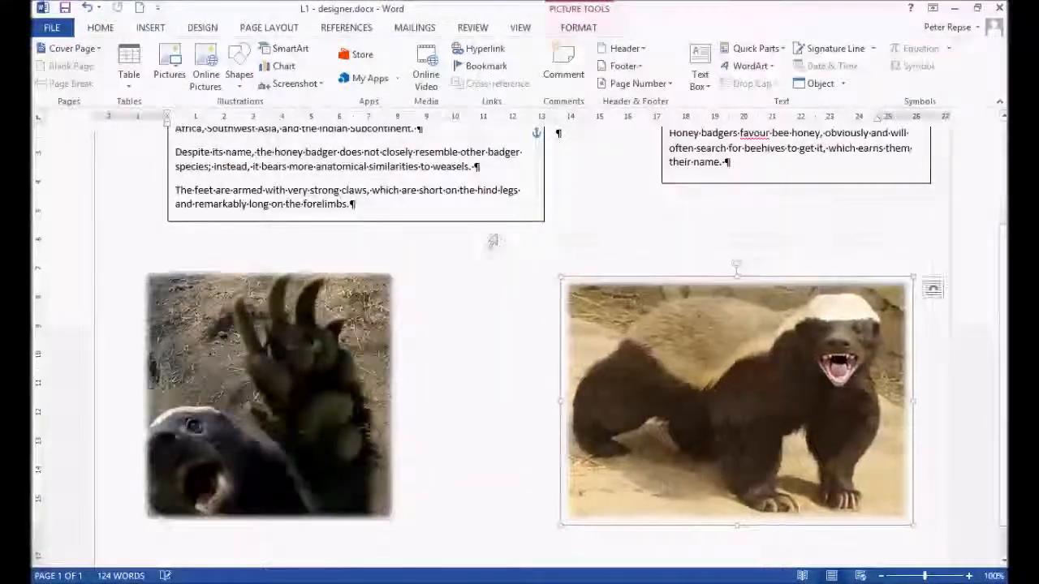
Shift the three-sentence body text box slightly up and left, then widen the carnivorous-diet text box and move it down over the standing badger picture.
scroll(612, 290, "up", 3)
left_click_drag(661, 280, 630, 365)
left_click_drag(529, 331, 503, 339)
left_click(635, 343)
left_click_drag(632, 376, 546, 373)
left_click_drag(546, 341, 480, 536)
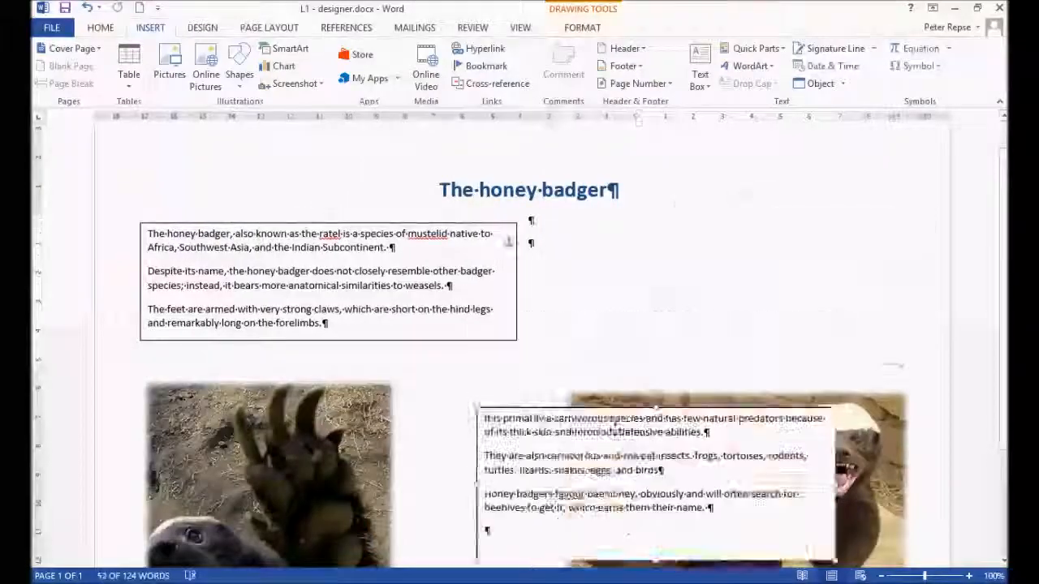
Move the standing badger picture up into the upper-right area and position the carnivorous-diet text box directly beneath it.
left_click_drag(697, 422, 698, 249)
scroll(697, 324, "down", 3)
left_click_drag(839, 500, 839, 491)
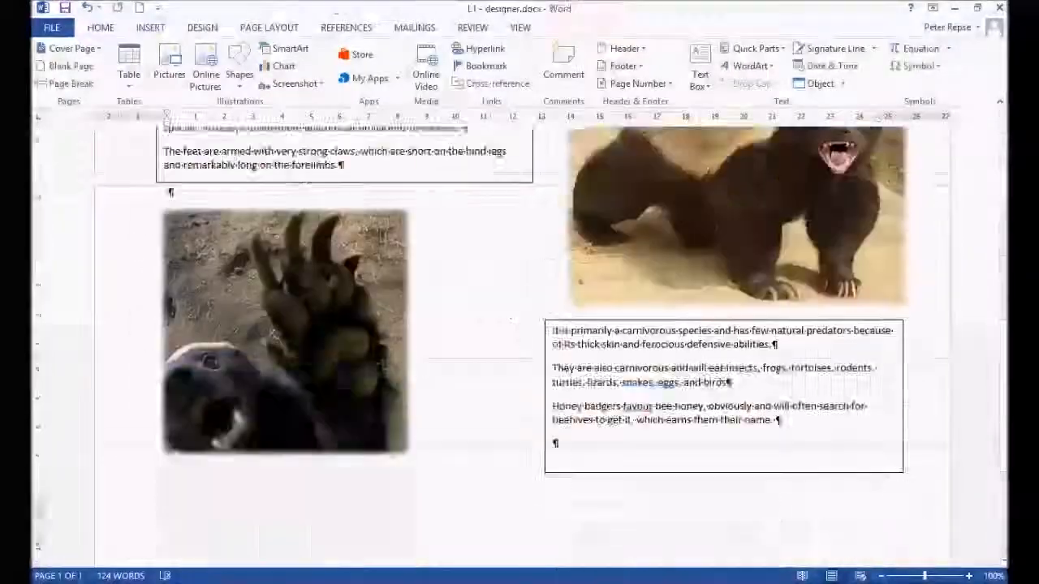